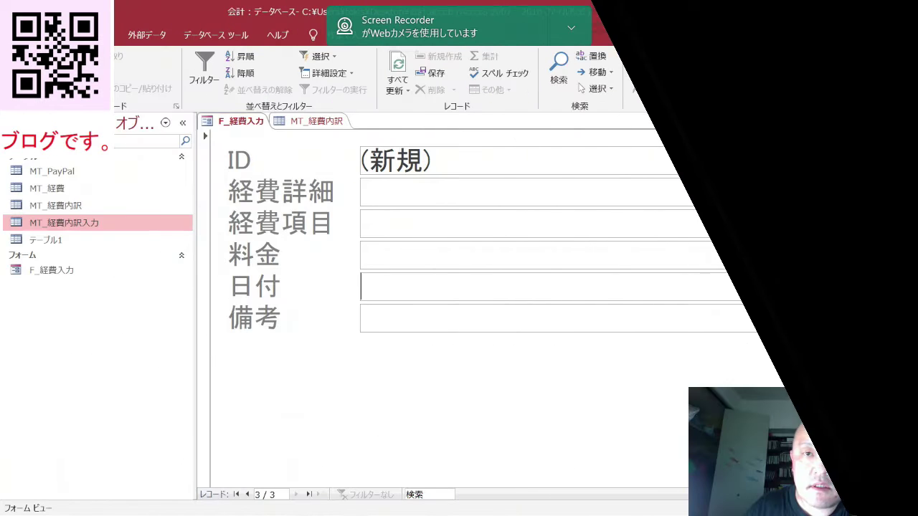
- Switch F_経費入力 to Layout View and change the 経費詳細 text box into a combo box
left_click(571, 27)
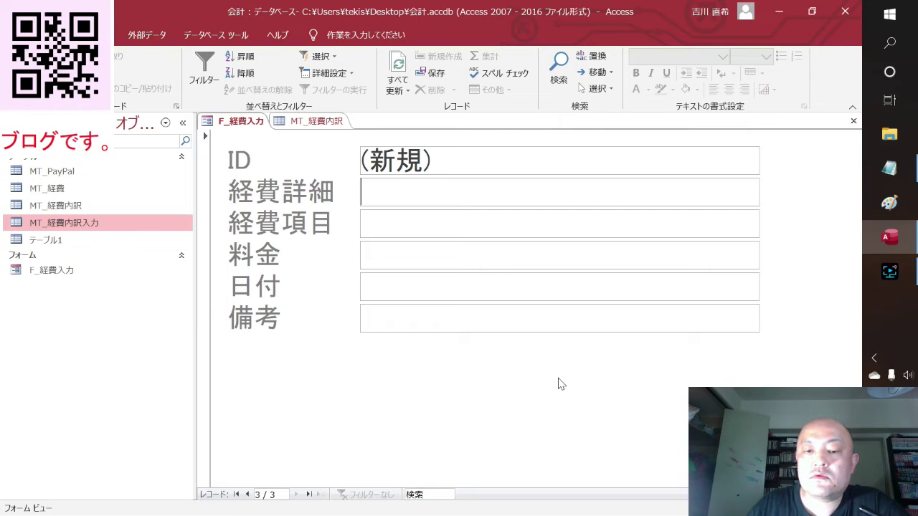
right_click(559, 380)
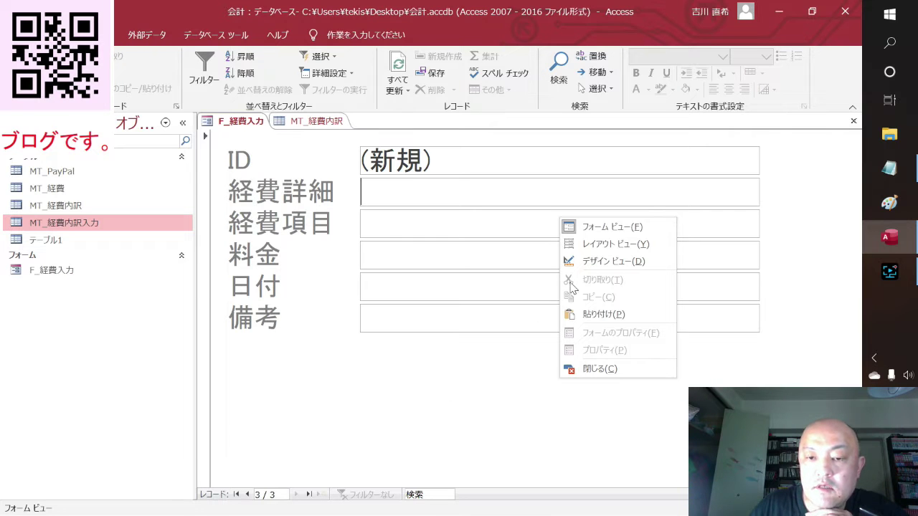
left_click(595, 244)
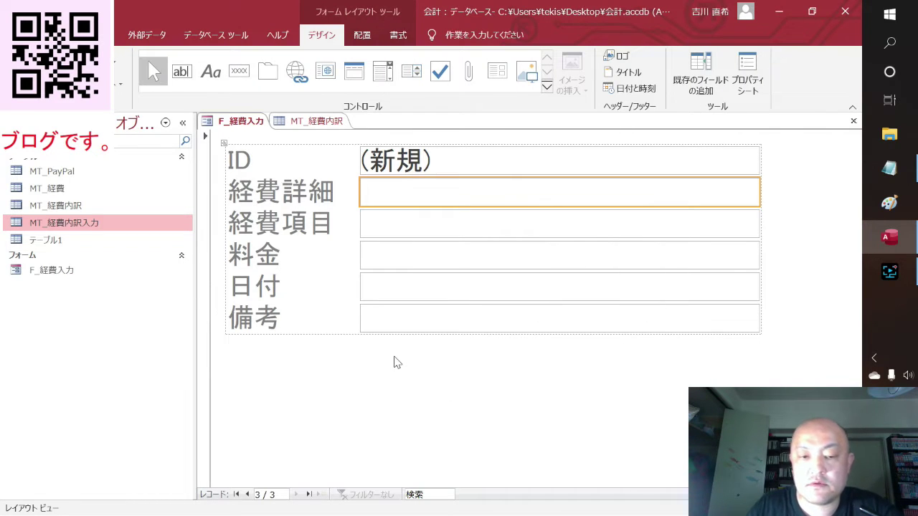
right_click(525, 195)
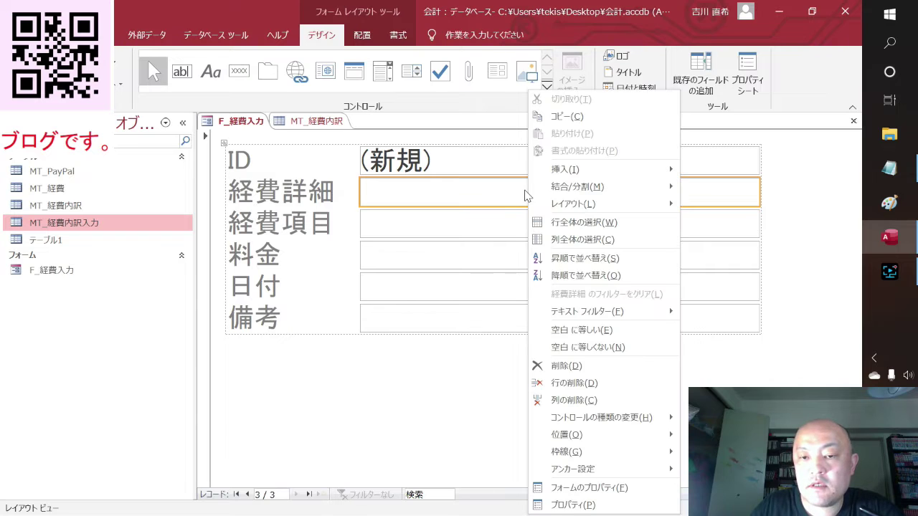
mouse_move(590, 423)
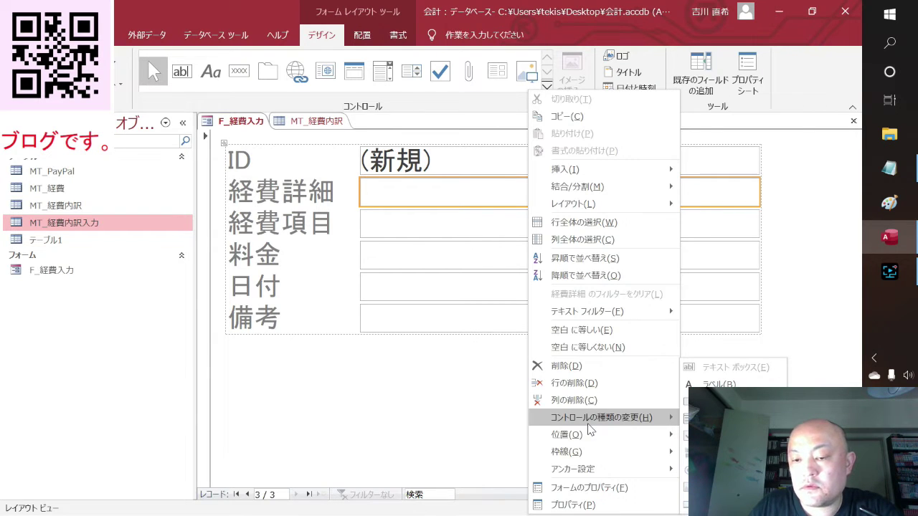
left_click(725, 418)
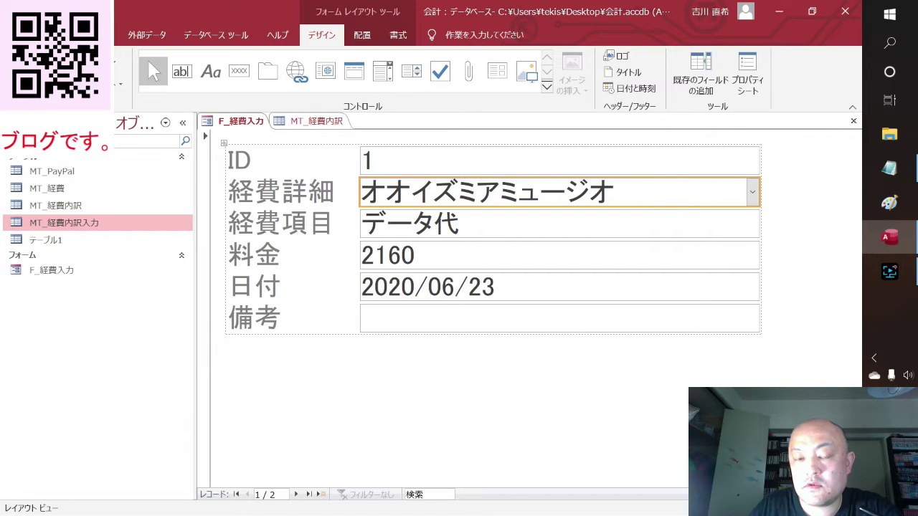
- Select the 経費詳細 combo box and show its property sheet with F4
left_click(647, 408)
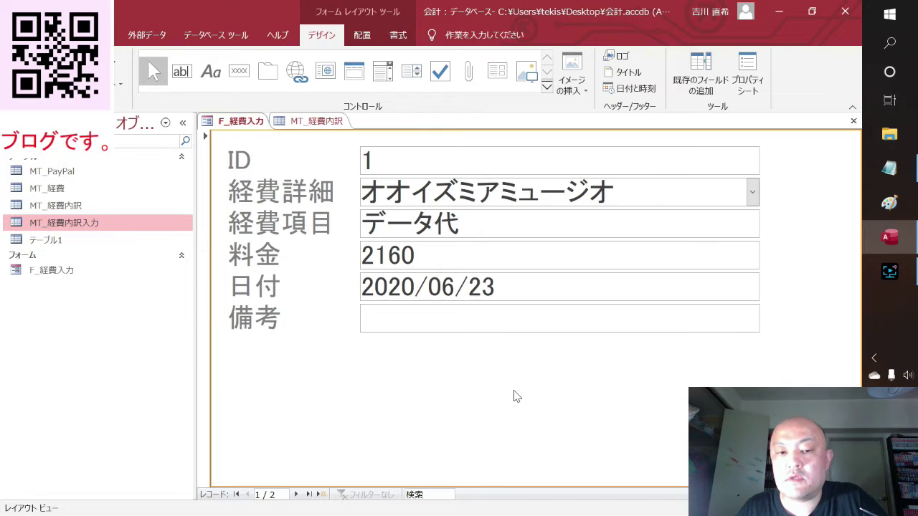
left_click(600, 197)
key("F4")
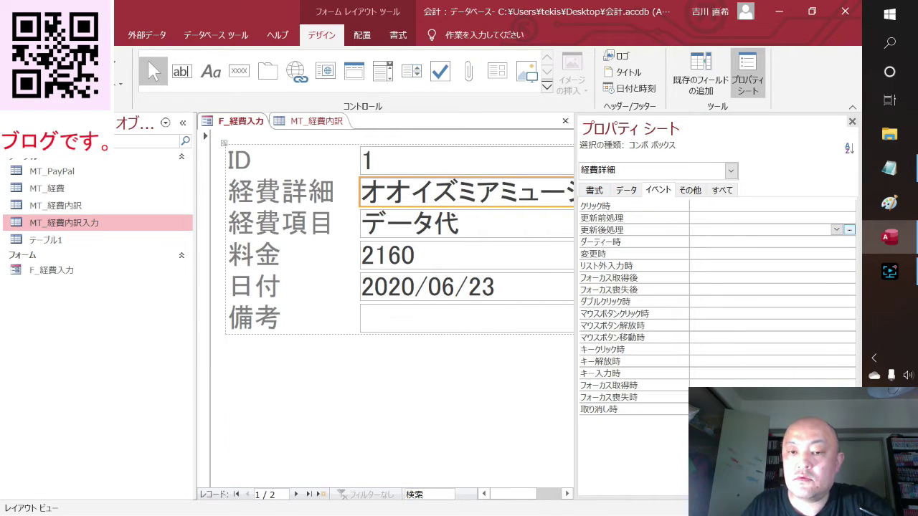
- On the Data tab, set the combo box's row source (値集合ソース) to MT_経費内訳
left_click(627, 191)
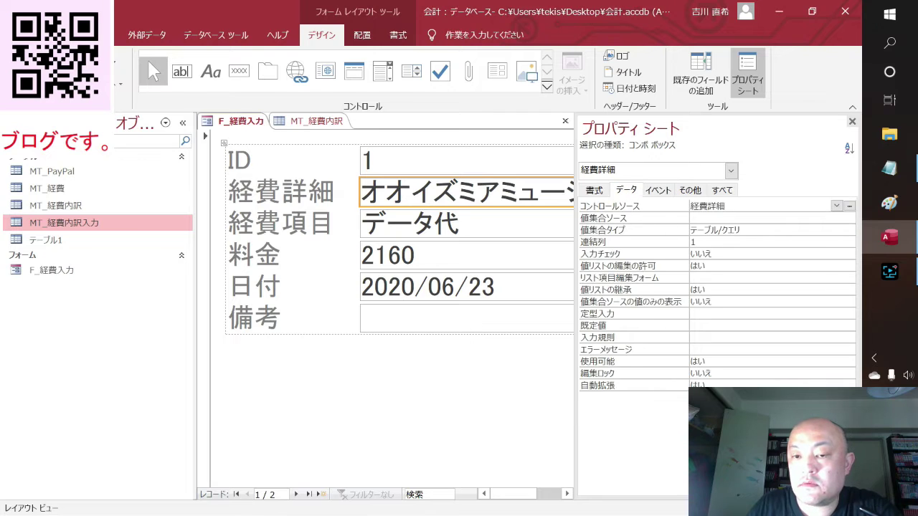
left_click(839, 219)
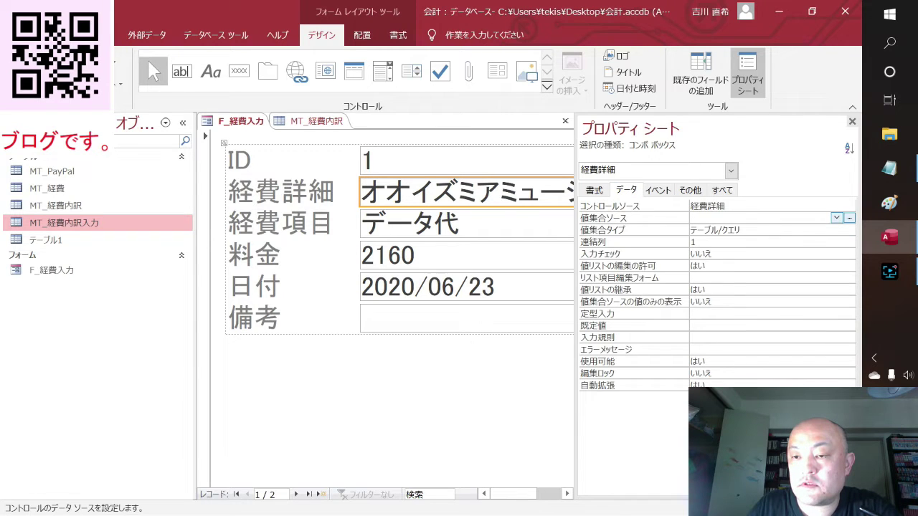
left_click(836, 218)
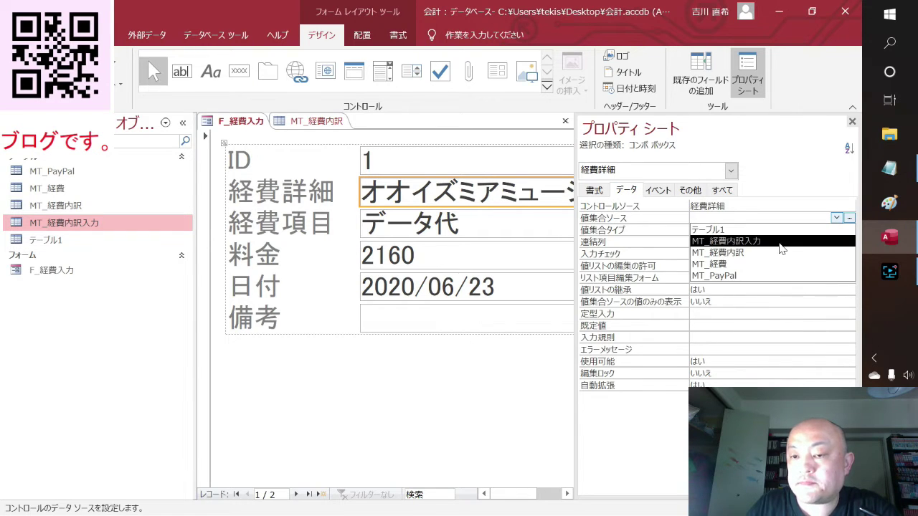
left_click(774, 253)
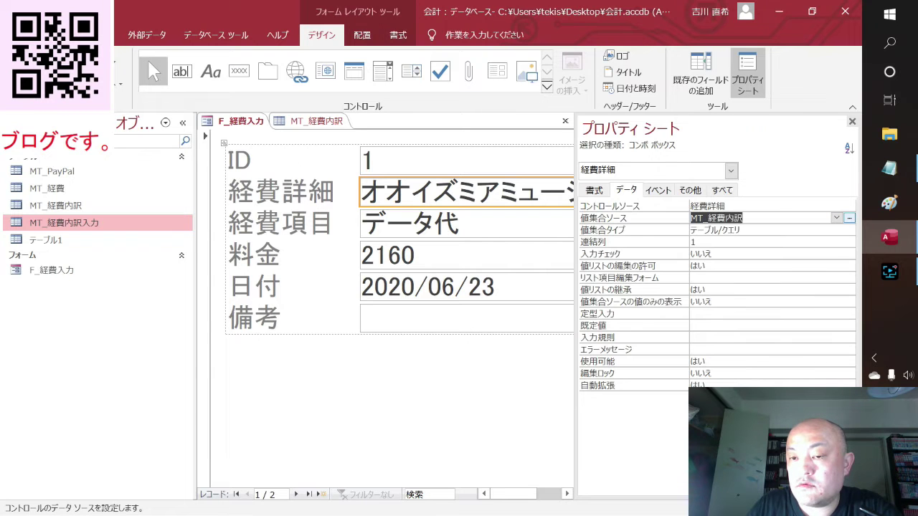
- Build the row source query with only the 経費詳細 field and save it
left_click(849, 218)
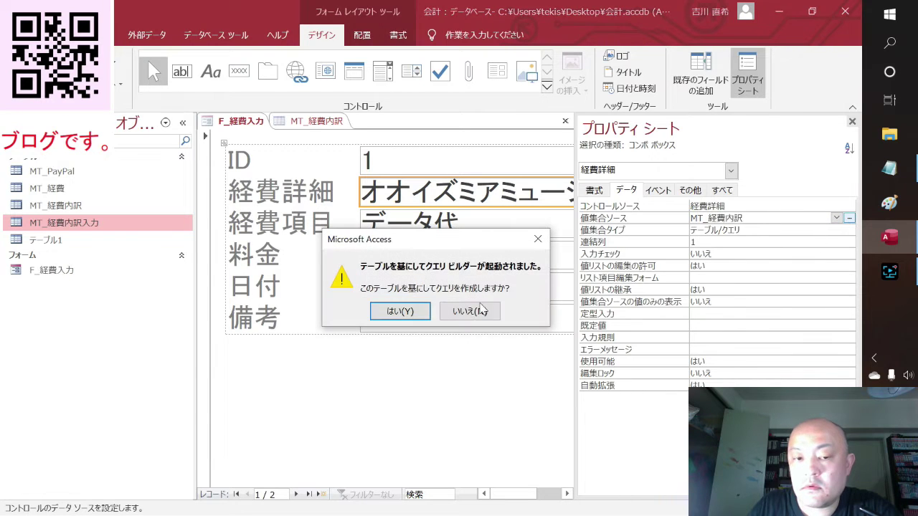
left_click(398, 312)
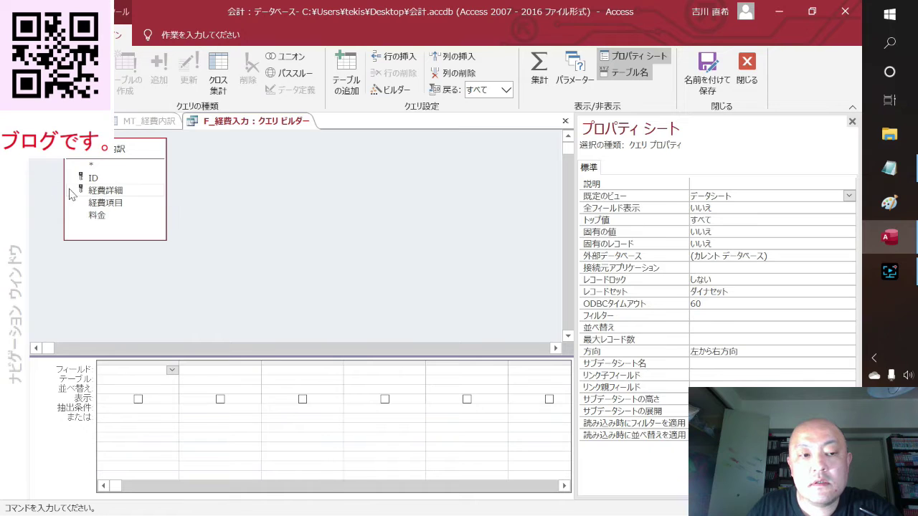
double_click(95, 192)
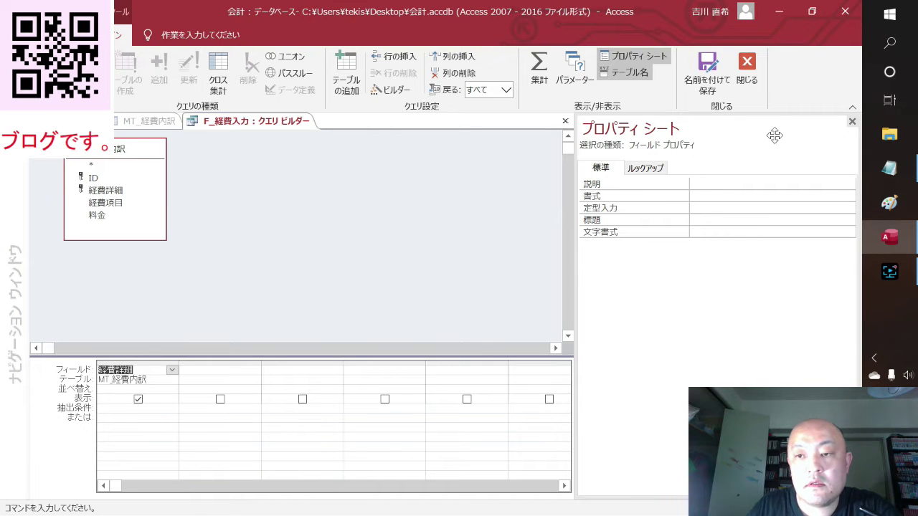
left_click(851, 122)
left_click(853, 121)
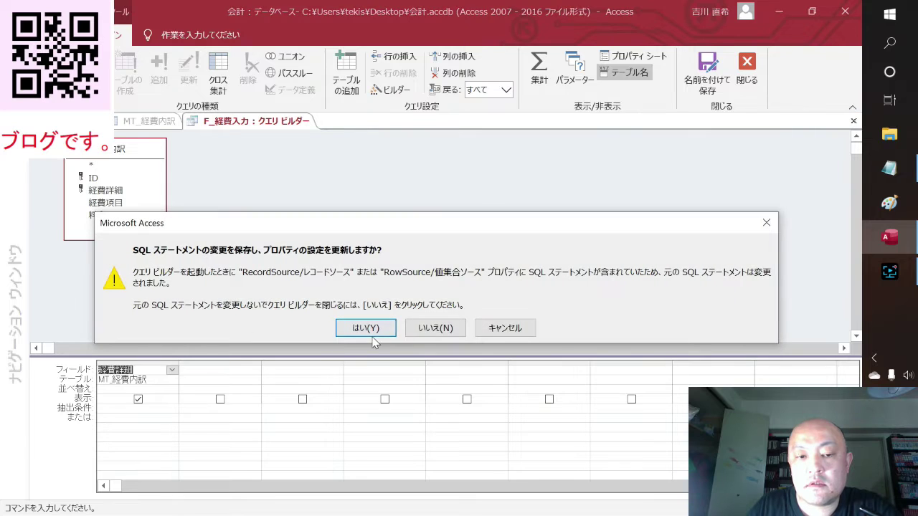
left_click(372, 336)
right_click(428, 388)
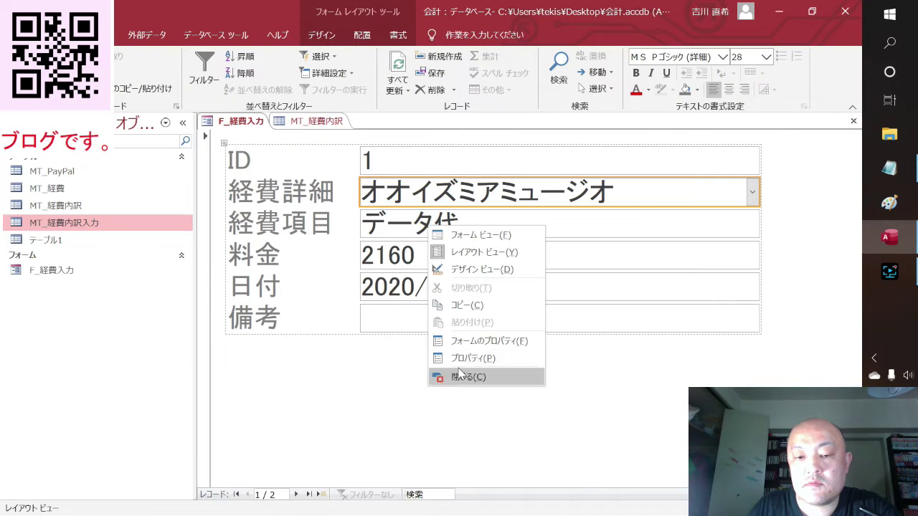
- Set the form's データ入力用 property to はい so it opens for new records only
left_click(470, 341)
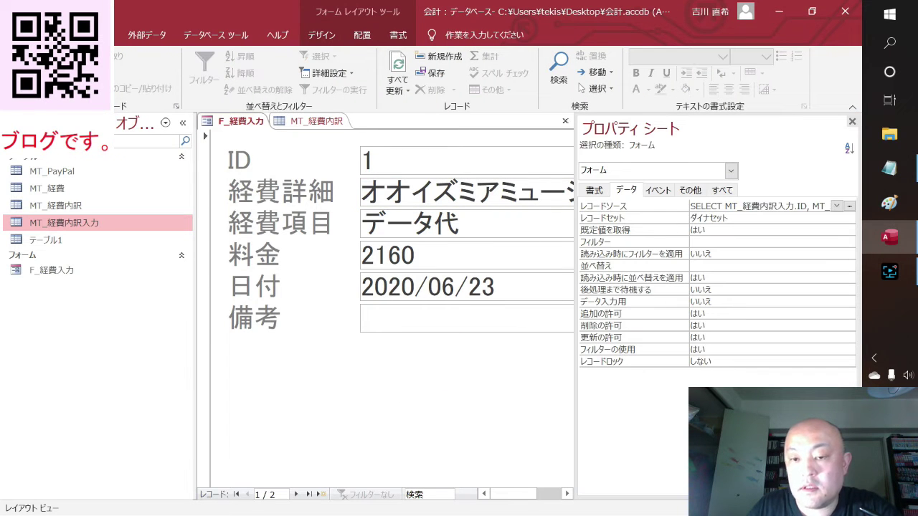
left_click(767, 301)
left_click(848, 301)
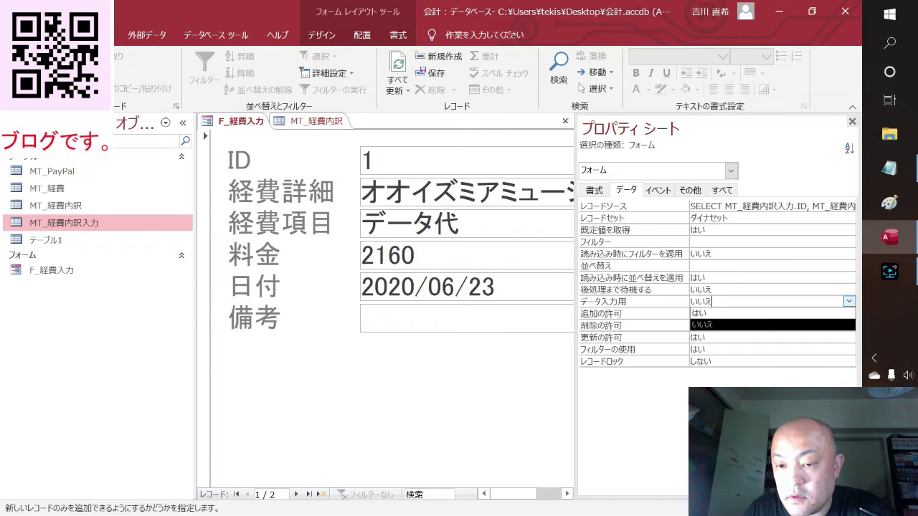
left_click(762, 313)
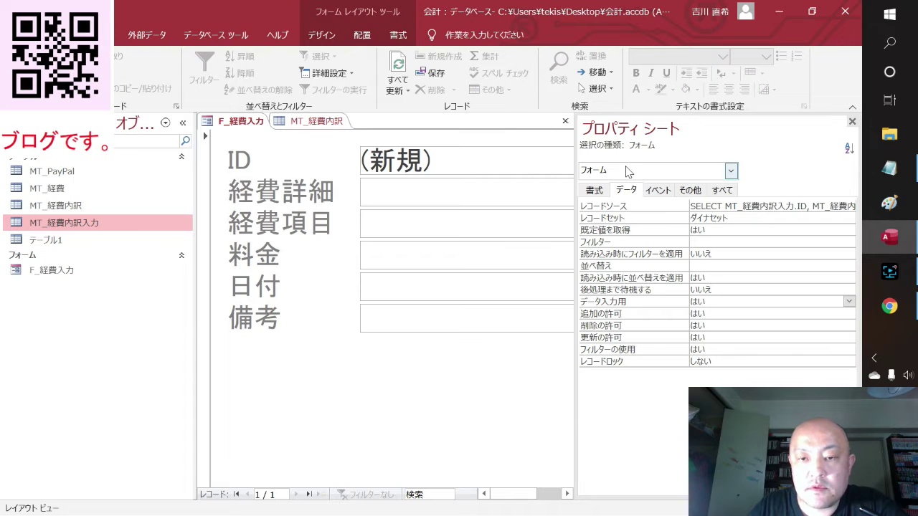
- Set 入力チェック to はい on the 経費詳細 combo box to restrict entries to its list
left_click(730, 173)
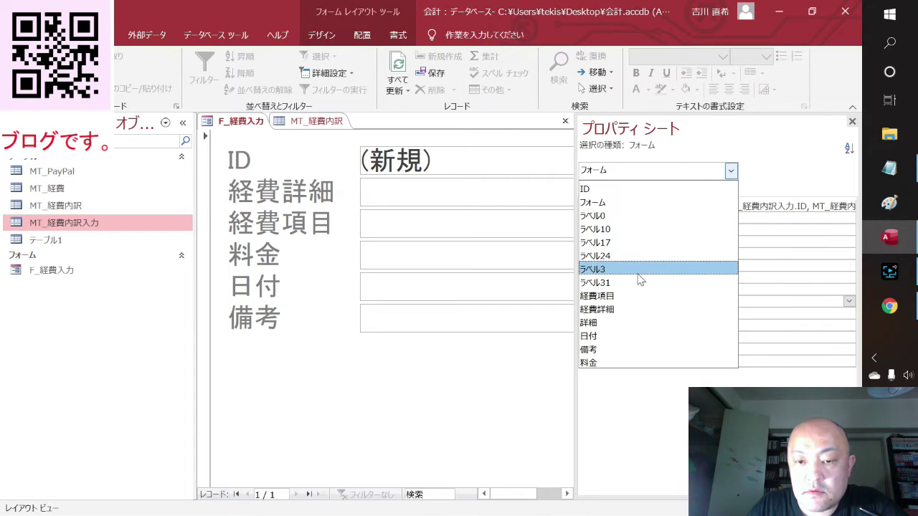
left_click(631, 309)
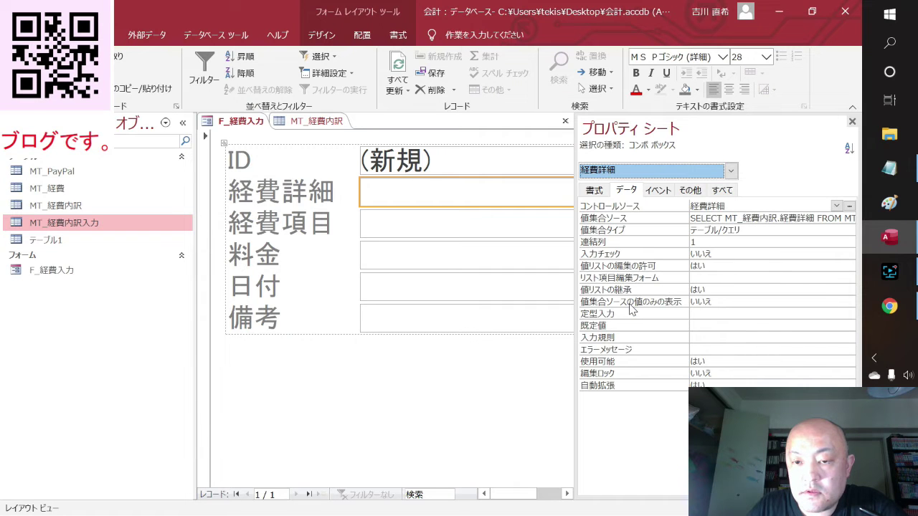
left_click(717, 254)
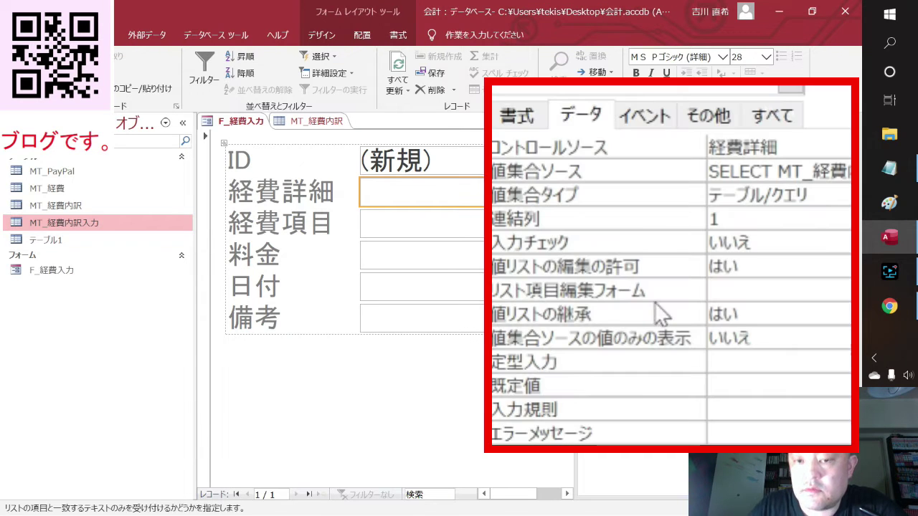
key("alt+Down")
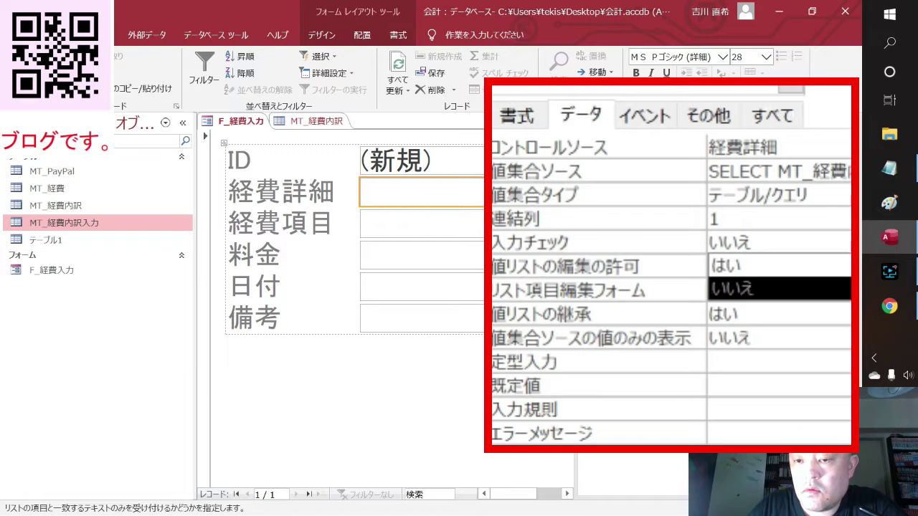
key("Up")
key("Return")
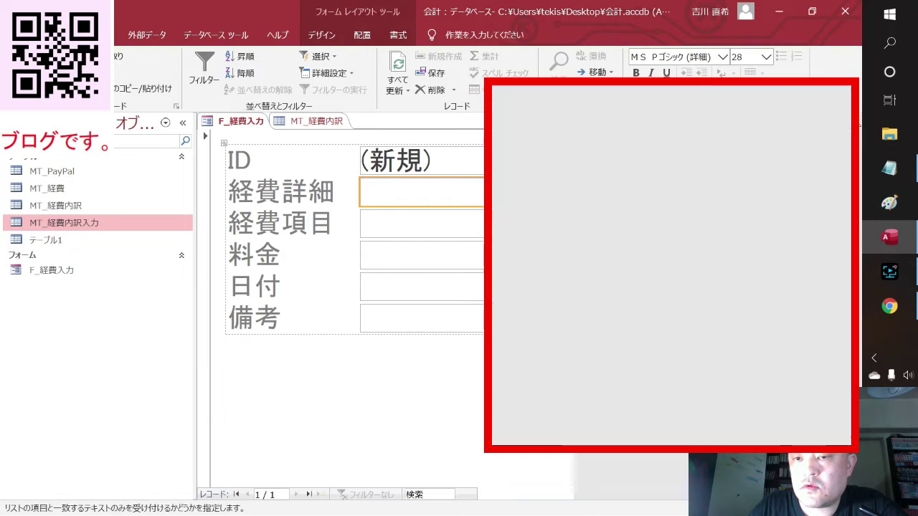
- Test the form by picking コラボ指数 in Form View, then return to Design View
right_click(437, 348)
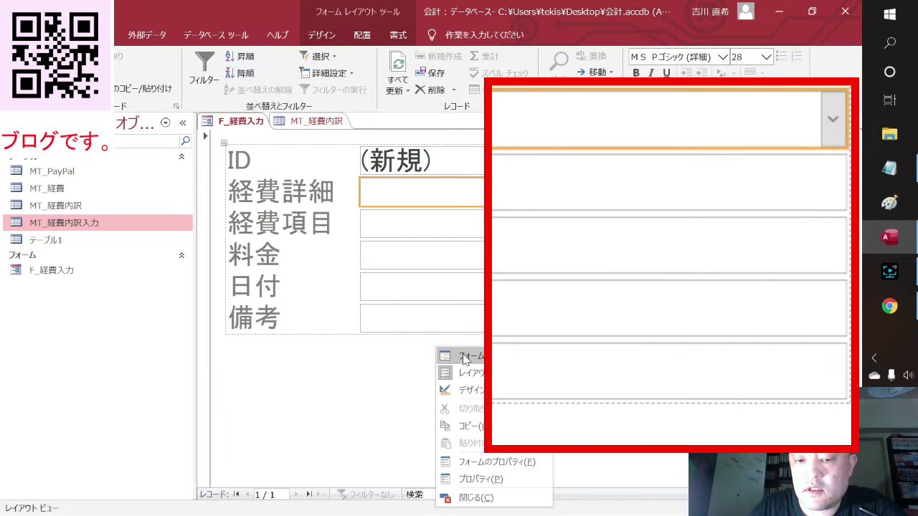
left_click(462, 356)
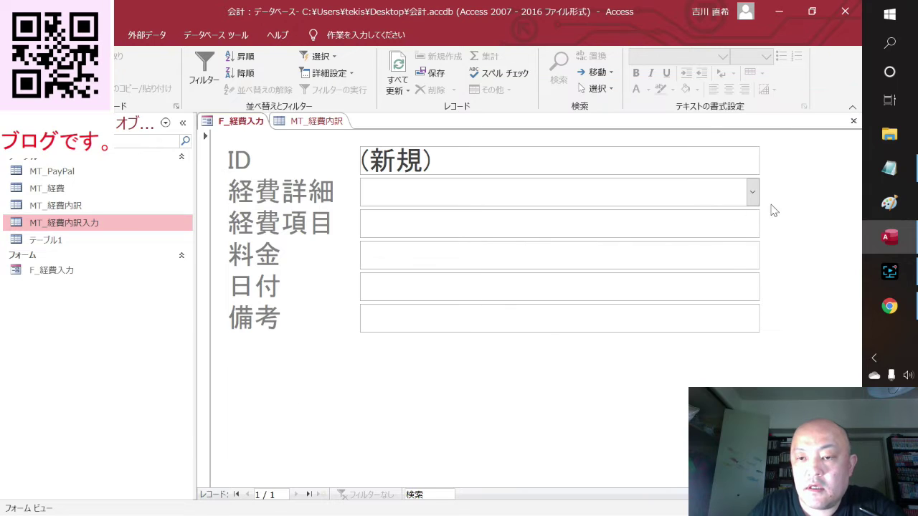
left_click(752, 192)
left_click(405, 280)
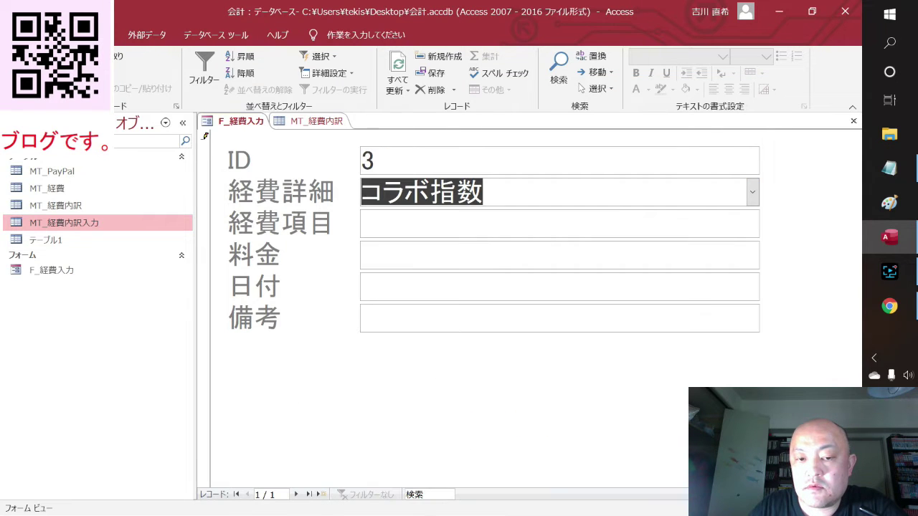
right_click(491, 375)
left_click(534, 259)
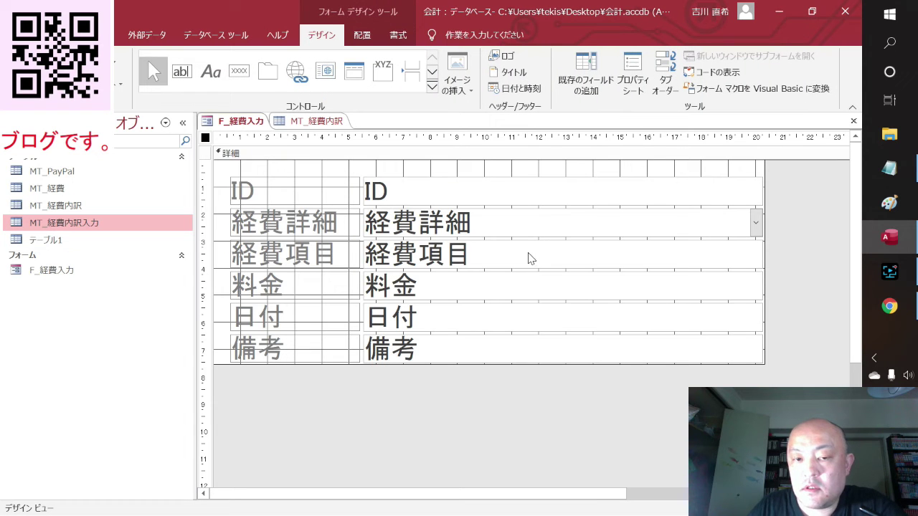
left_click(535, 223)
- Set 経費詳細's After Update event to [Event Procedure] via the code builder
key("F4")
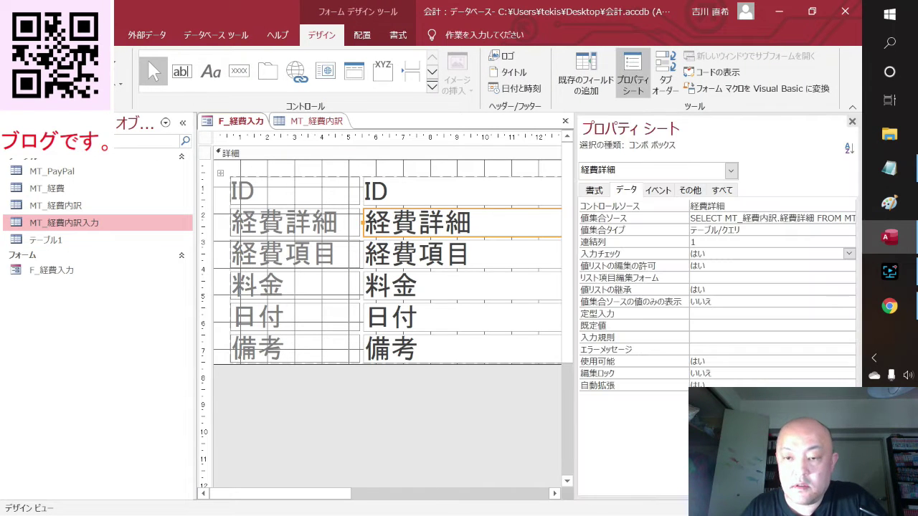
left_click(658, 190)
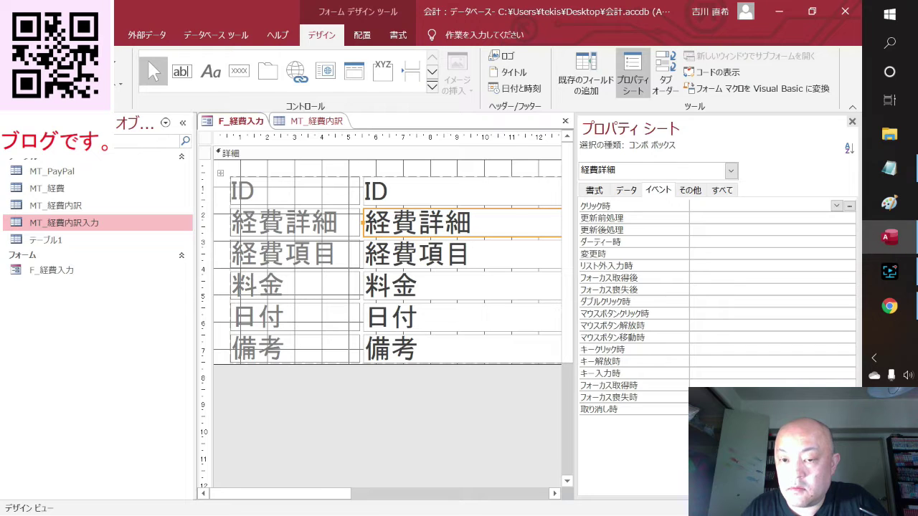
left_click(789, 229)
left_click(836, 230)
left_click(774, 242)
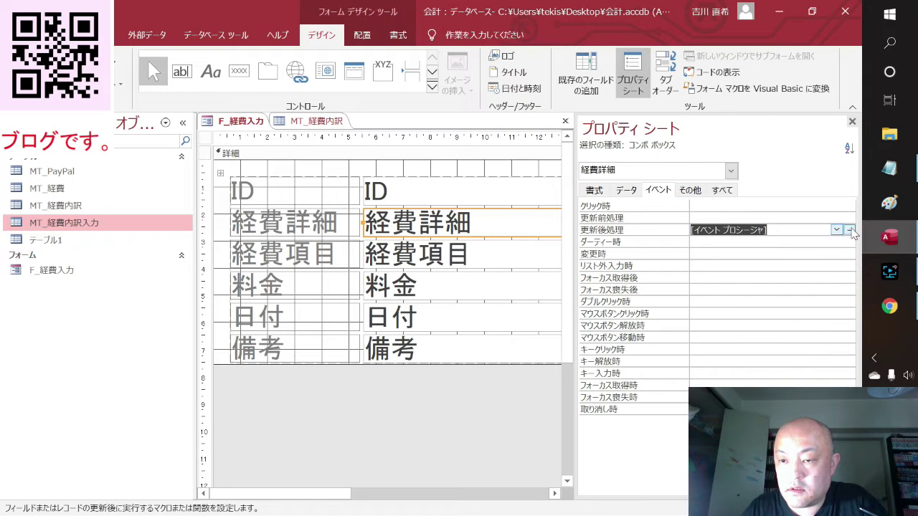
left_click(849, 230)
left_click(851, 11)
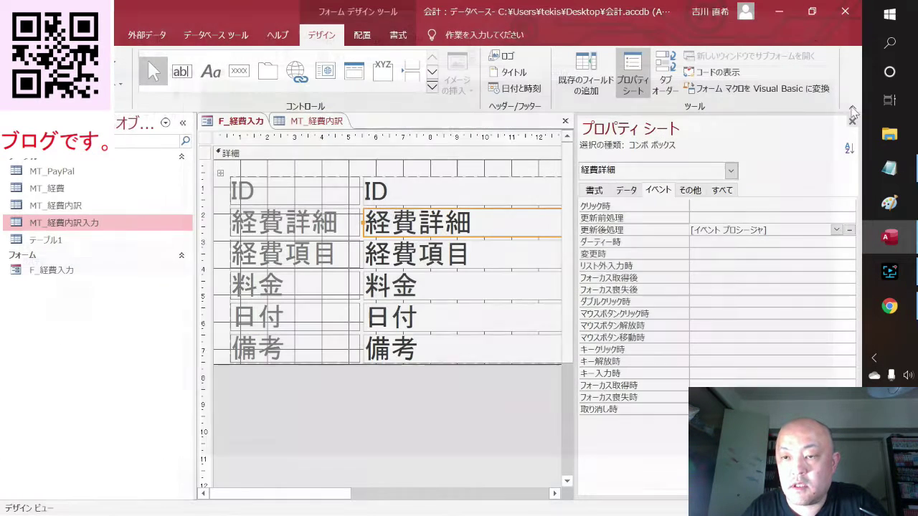
left_click(850, 126)
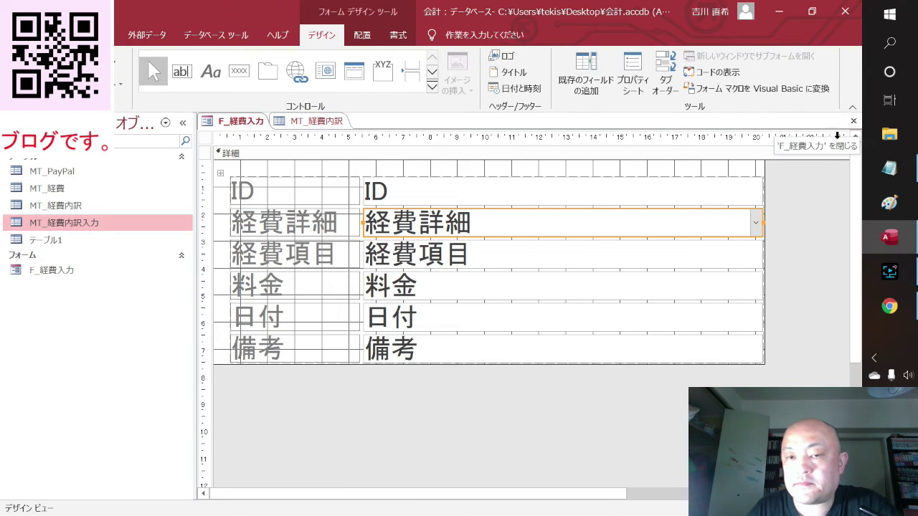
- In Form View, choose コラボ指数 for 経費詳細 and save the auto-filled record
right_click(717, 378)
left_click(717, 385)
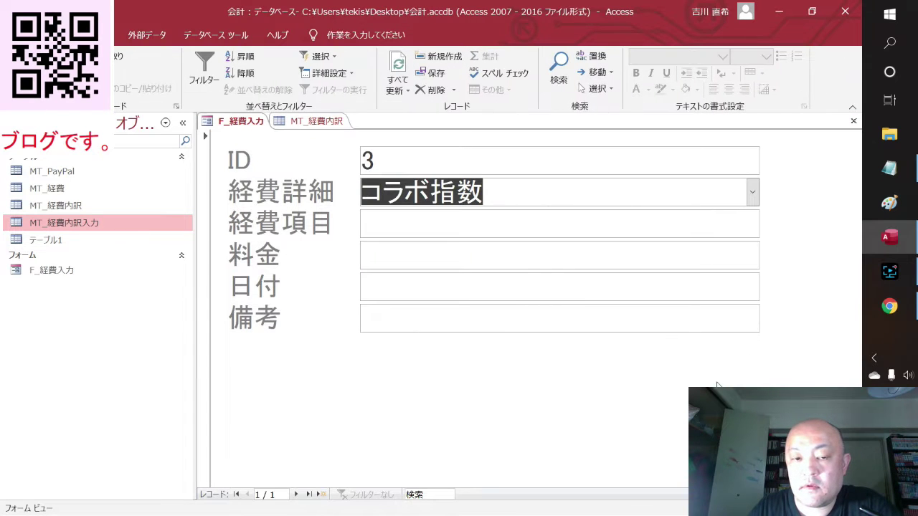
left_click(752, 192)
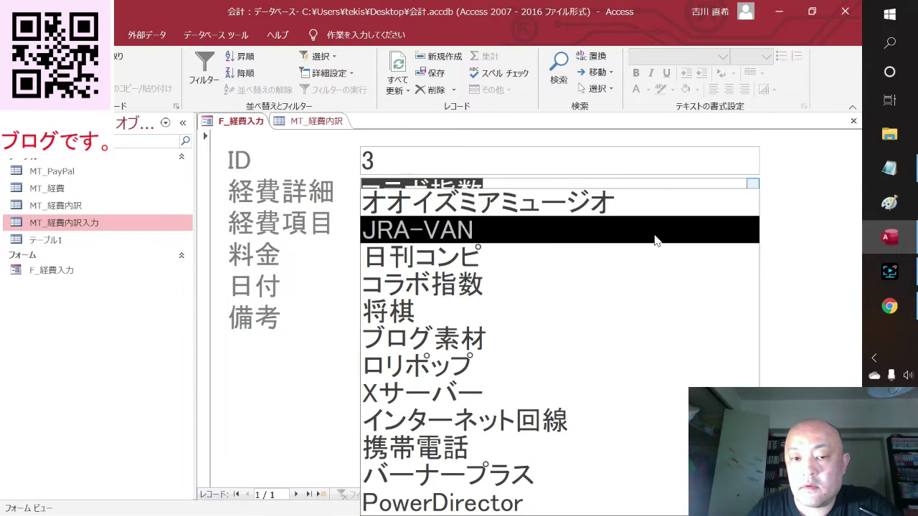
left_click(656, 240)
left_click(752, 192)
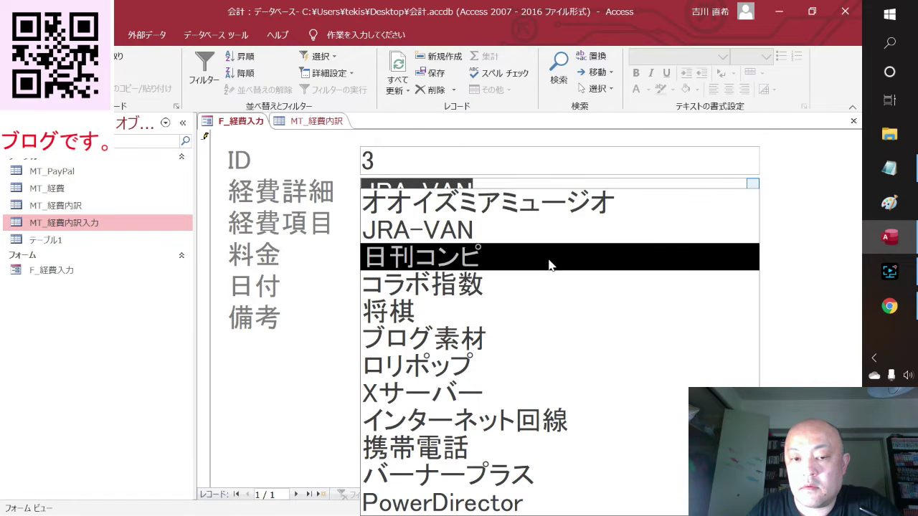
left_click(542, 289)
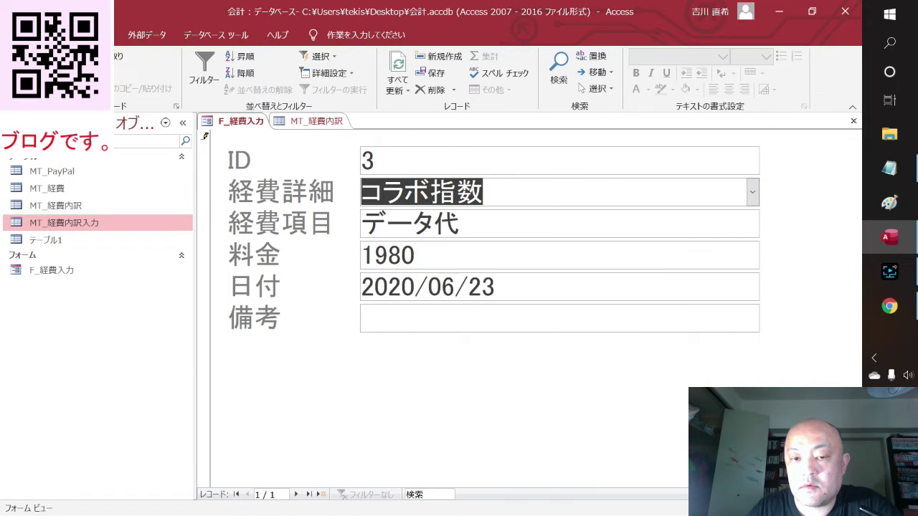
left_click(296, 494)
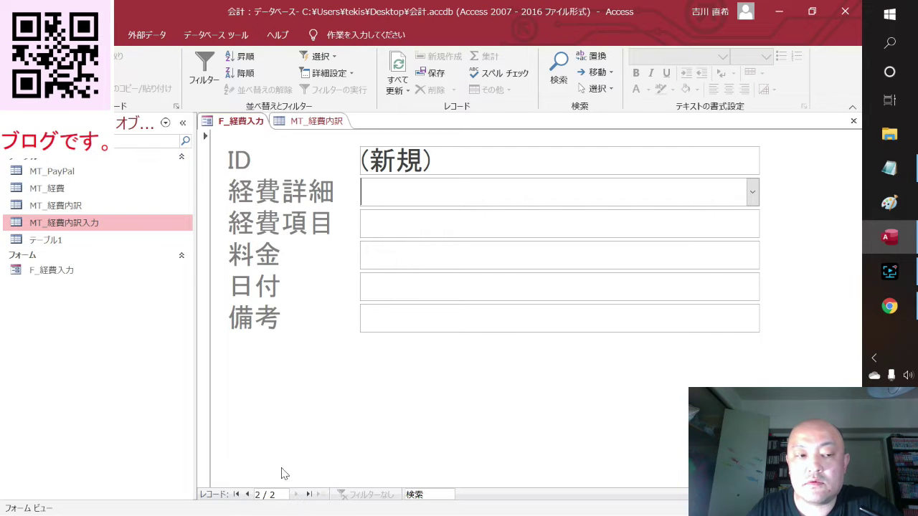
- Open テーブル1 in Design View and move to the empty second field row
double_click(75, 241)
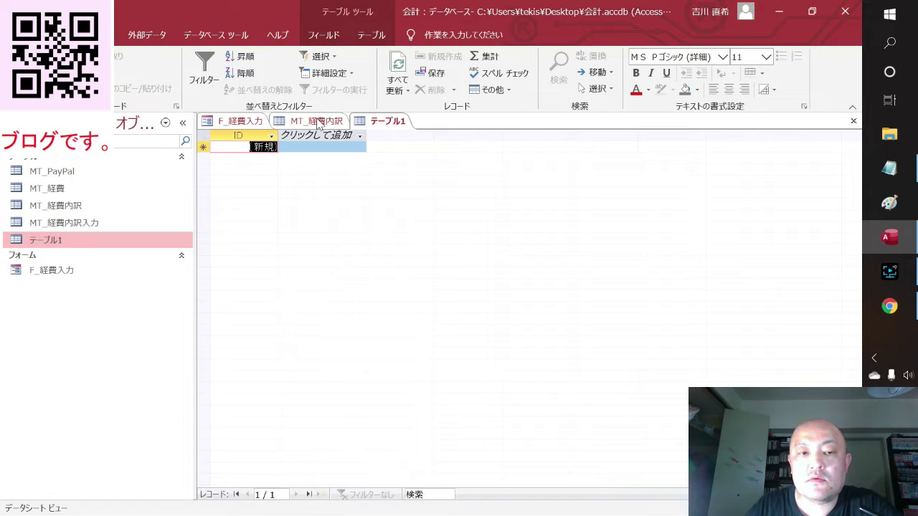
right_click(393, 126)
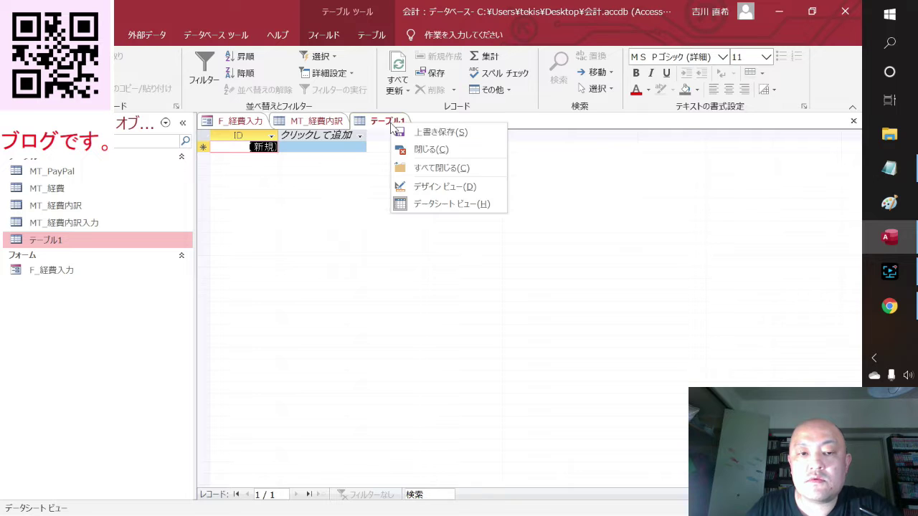
left_click(405, 187)
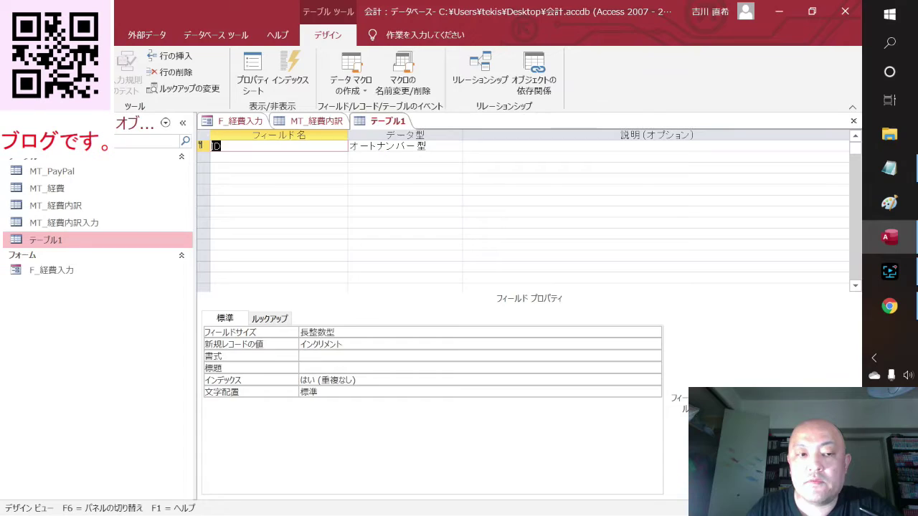
left_click(280, 157)
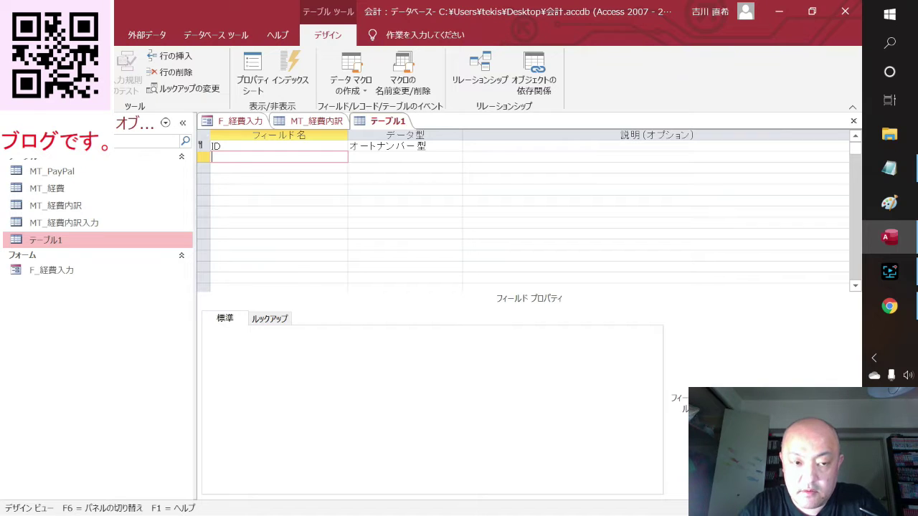
- Add a 経費 field with 短いテキスト type and list its Lookup Display Control options
type("け")
key("Tab")
key("Return")
key("Return")
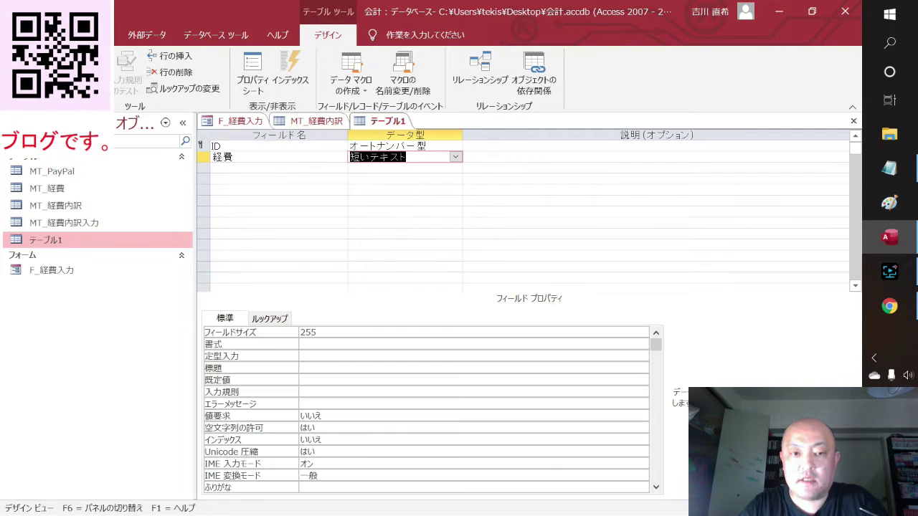
left_click(279, 320)
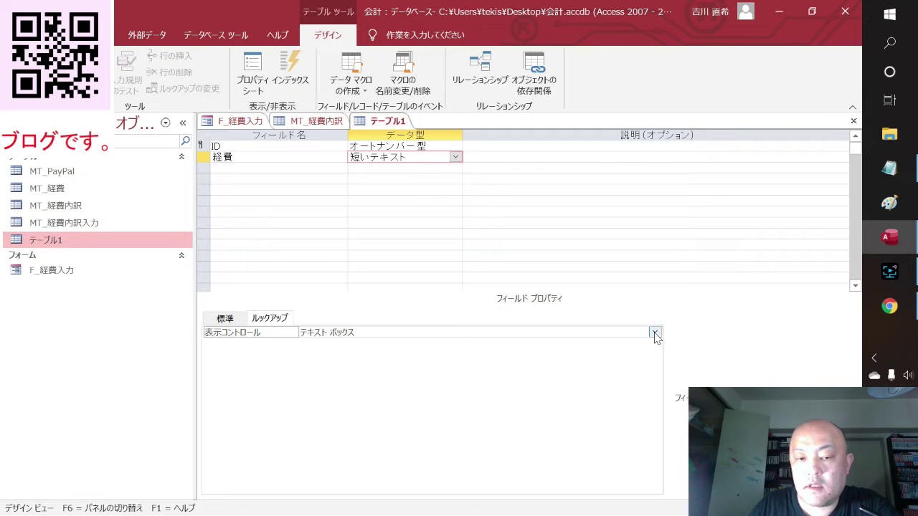
left_click(654, 332)
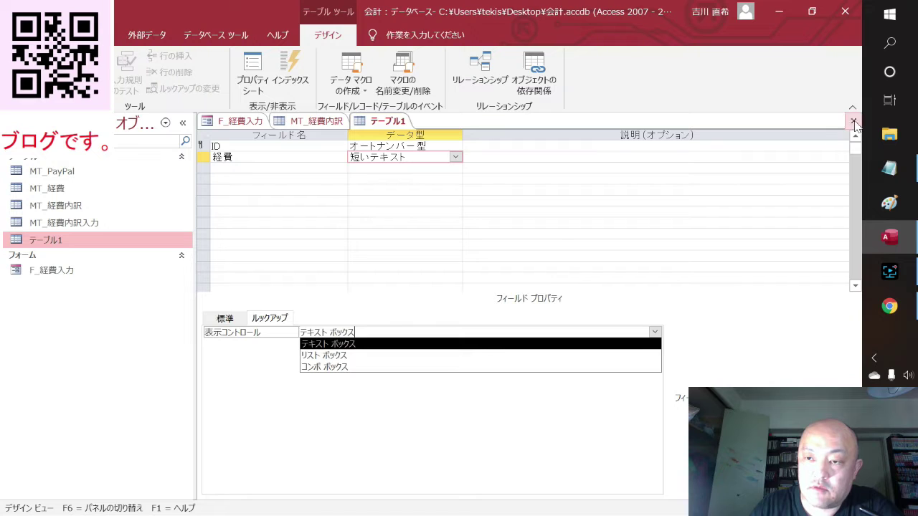
- Close テーブル1 without saving and delete it from the database
left_click(853, 120)
left_click(439, 306)
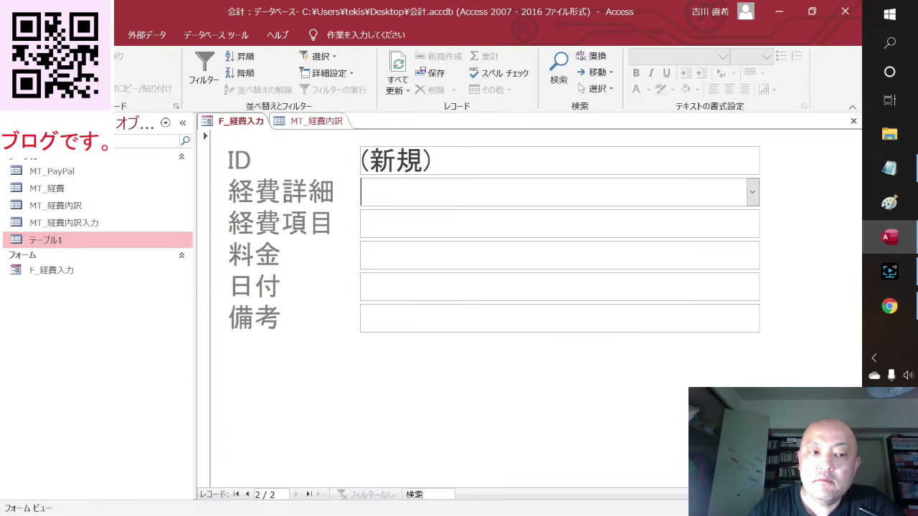
right_click(76, 249)
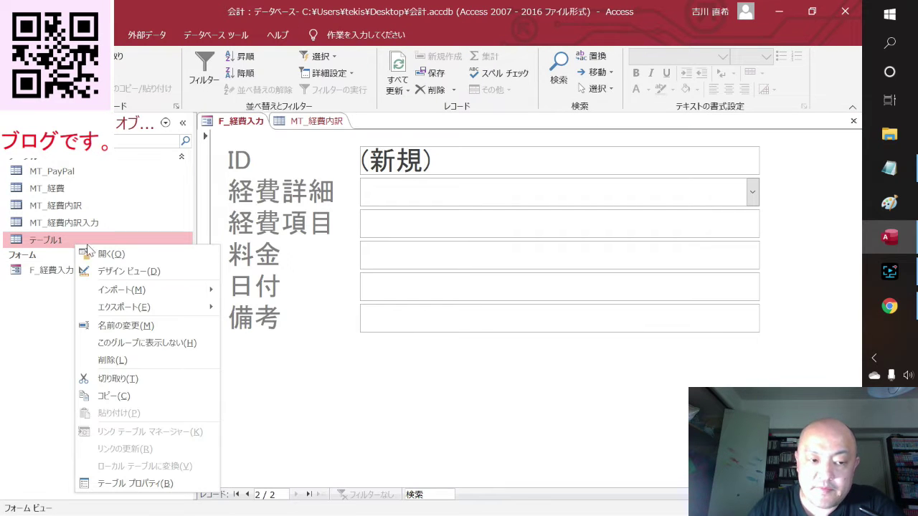
left_click(133, 362)
left_click(355, 312)
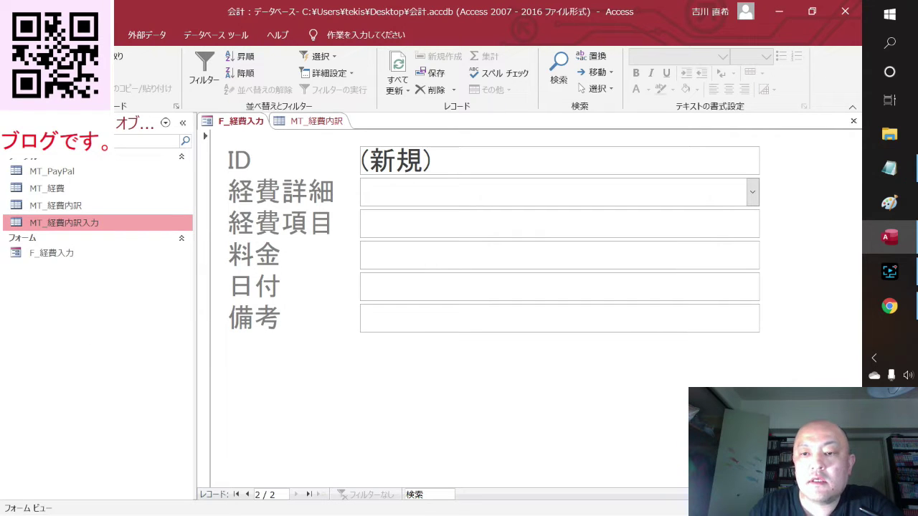
- Enter another コラボ指数 expense record (ID 4) in F_経費入力 and save it
left_click(752, 202)
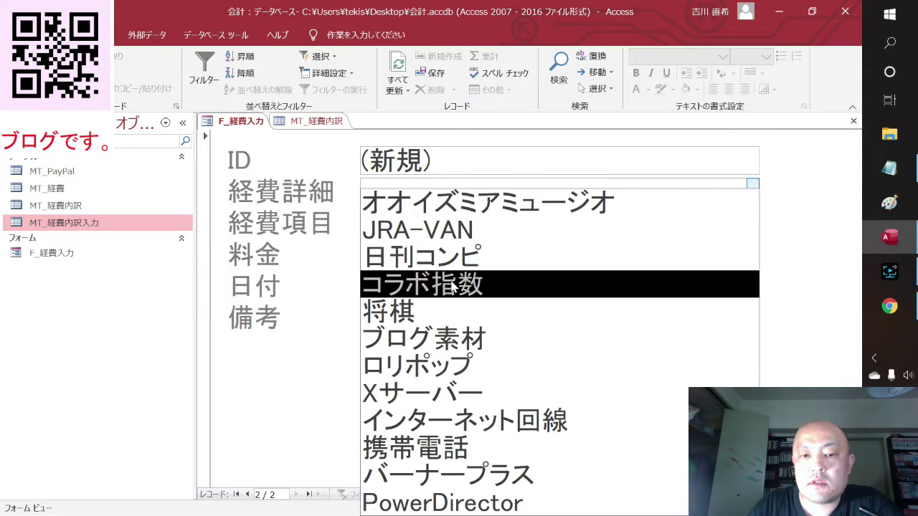
left_click(453, 283)
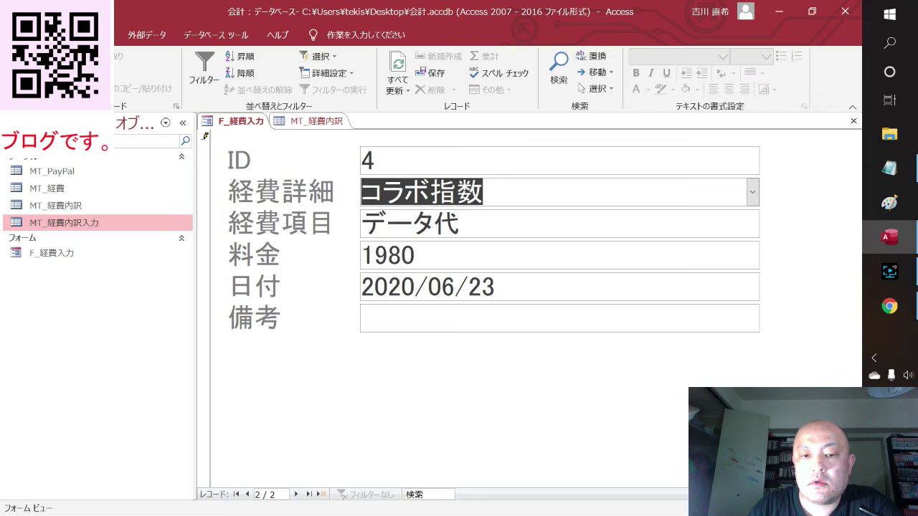
left_click(296, 494)
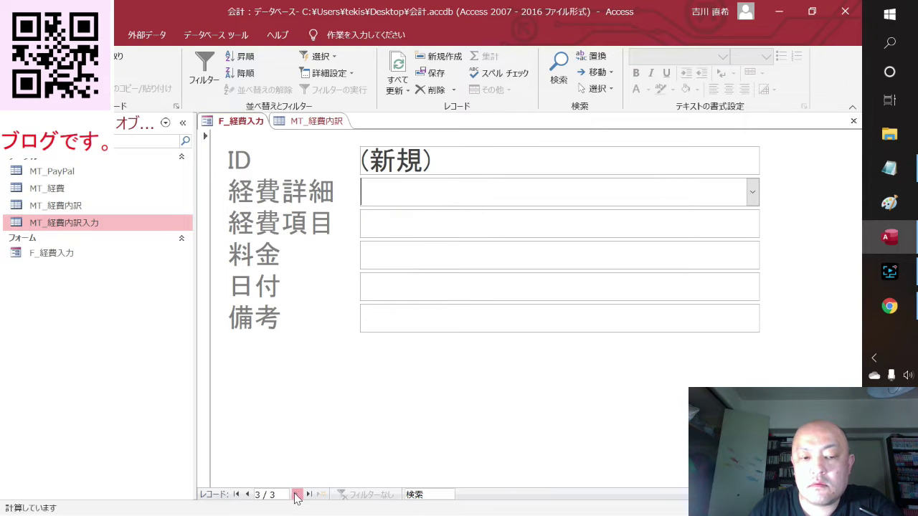
double_click(68, 228)
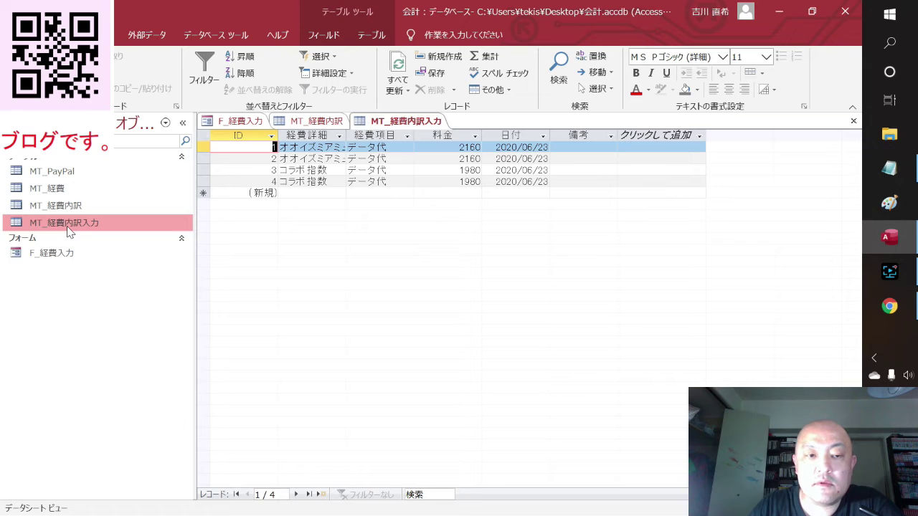
- Delete the duplicate コラボ指数 record 4 from MT_経費内訳入力
key("Down")
key("Down")
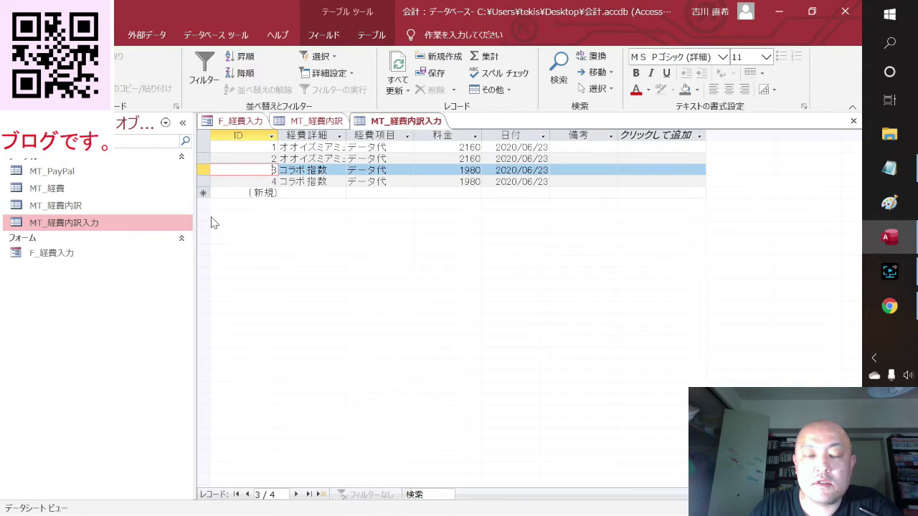
left_click(202, 170)
right_click(203, 172)
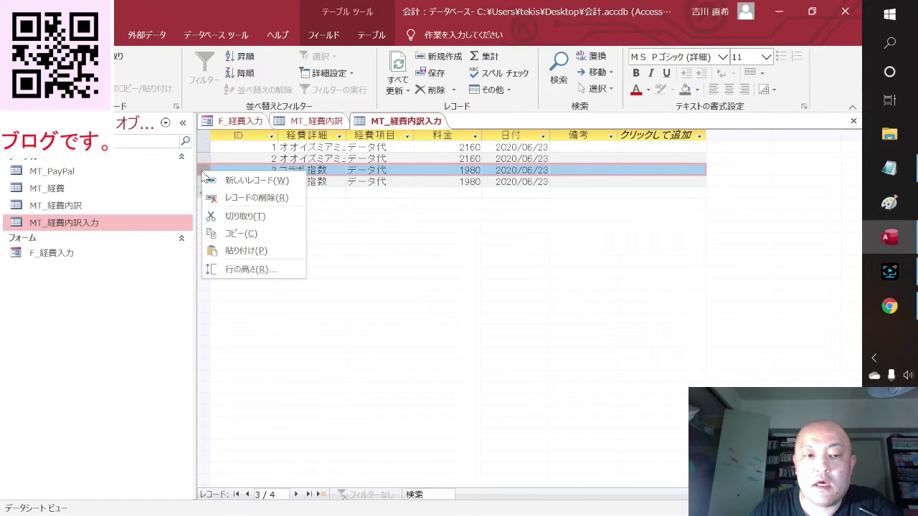
key("Escape")
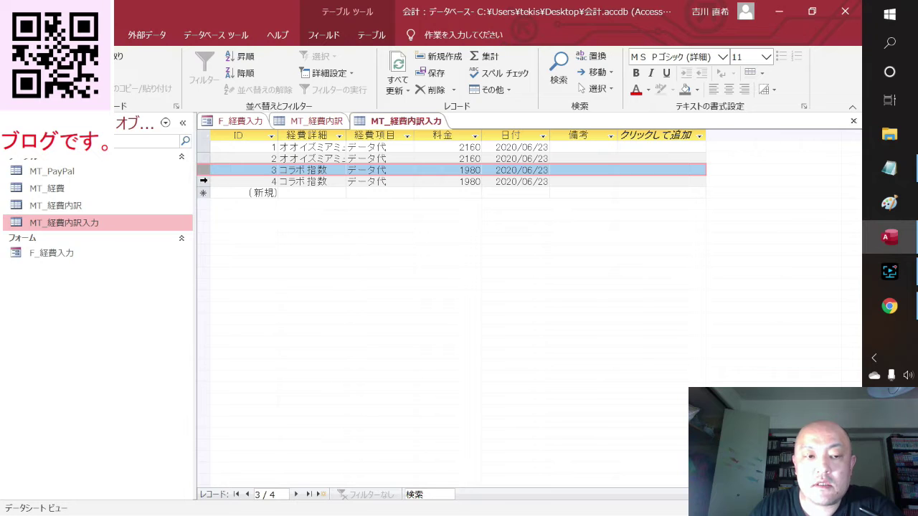
left_click(203, 182)
right_click(203, 181)
left_click(236, 207)
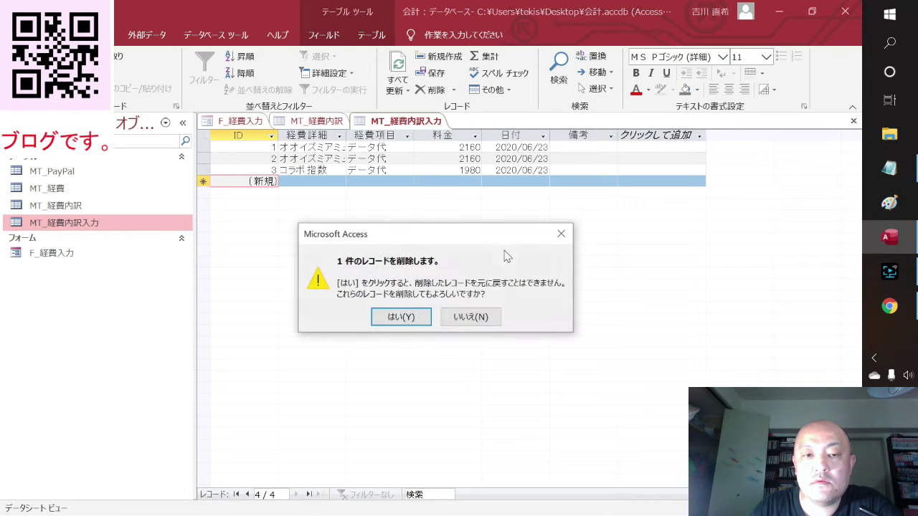
left_click(406, 318)
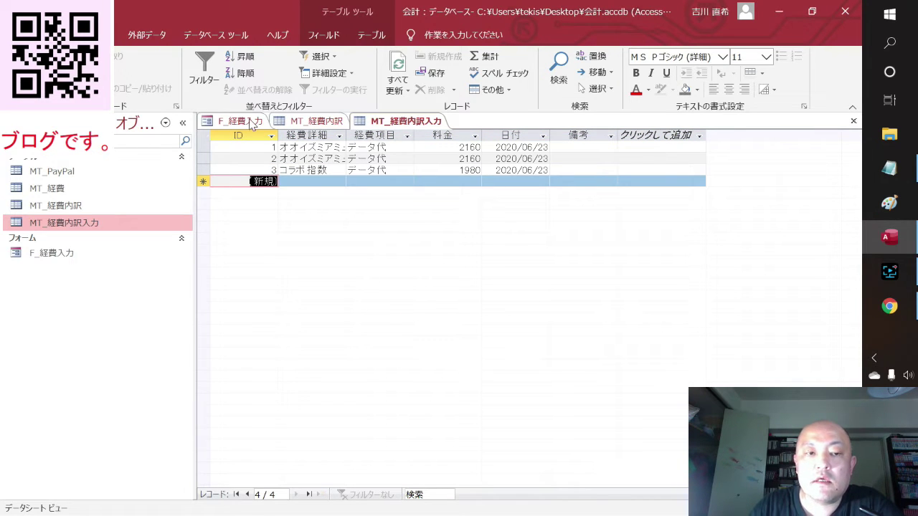
- In F_経費入力, add a ロリポップ record that auto-fills レンタルサーバー代 and 3300
left_click(251, 123)
left_click(752, 183)
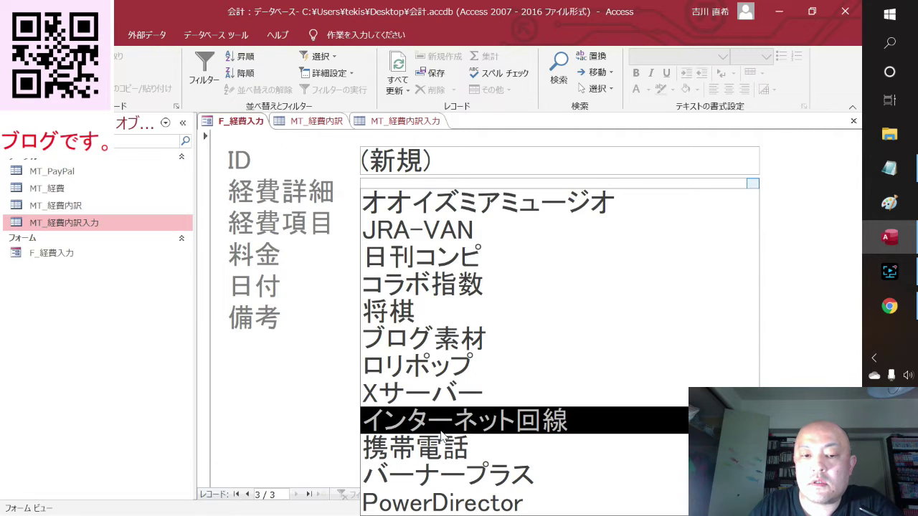
left_click(459, 367)
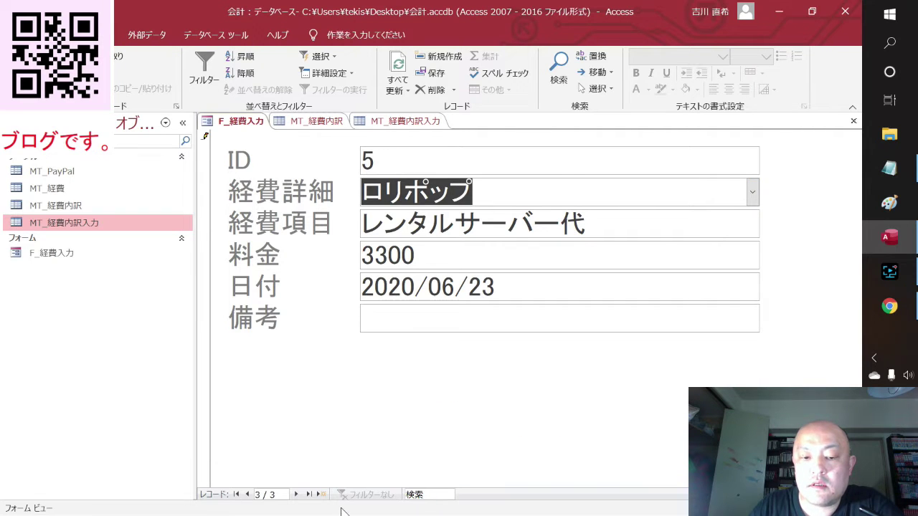
left_click(296, 494)
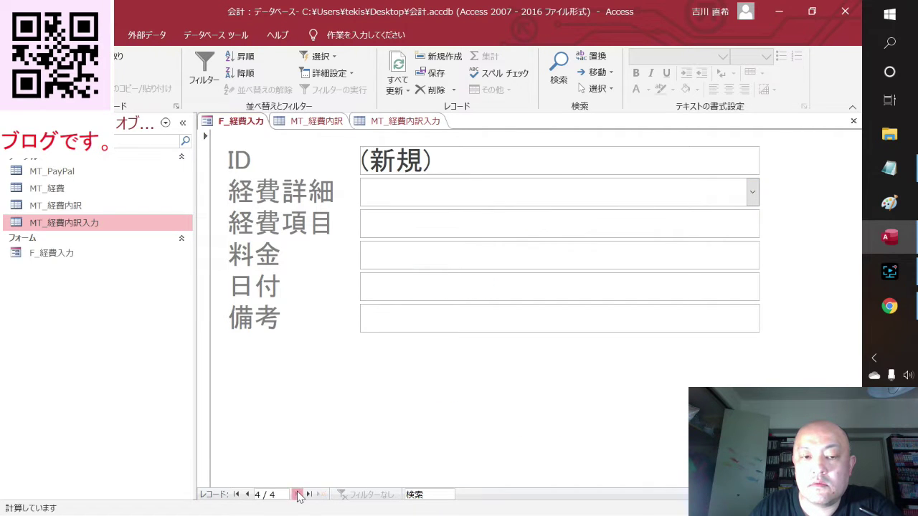
double_click(55, 223)
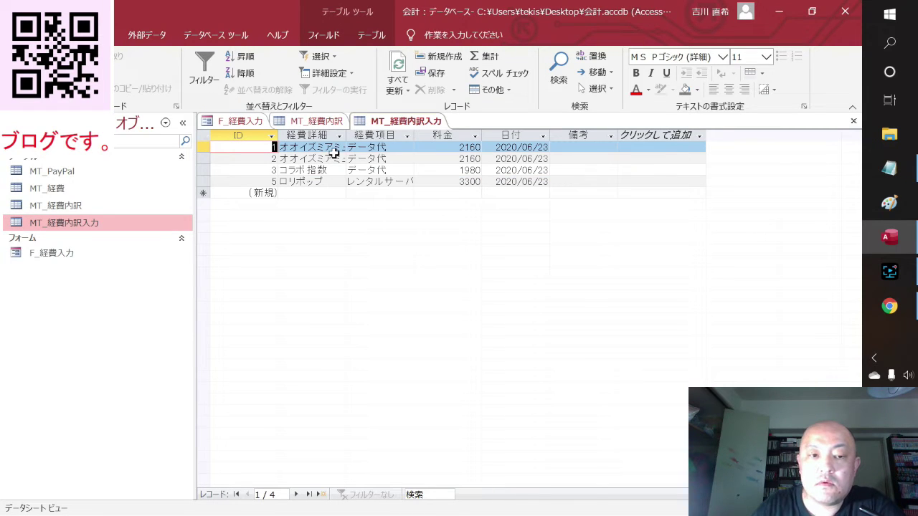
- Select the ロリポップ record, then close F_経費入力 and save its changes
left_click(306, 181)
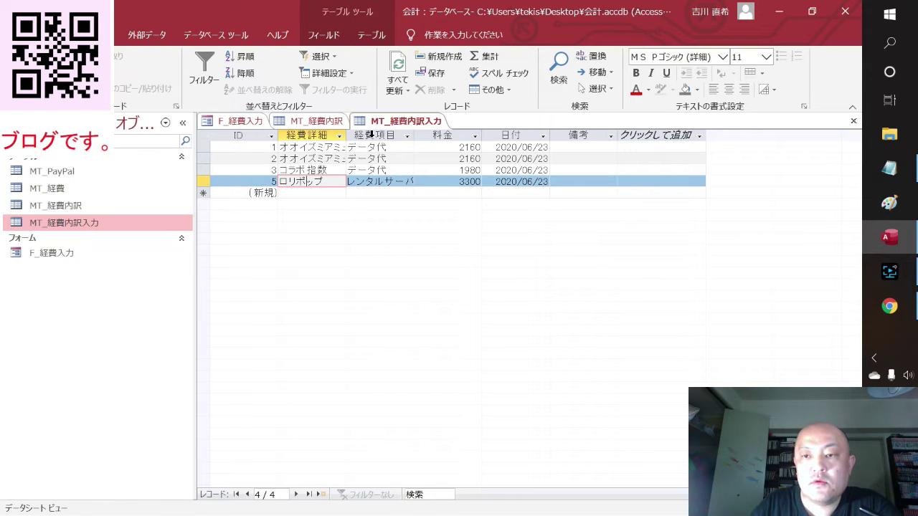
left_click(244, 121)
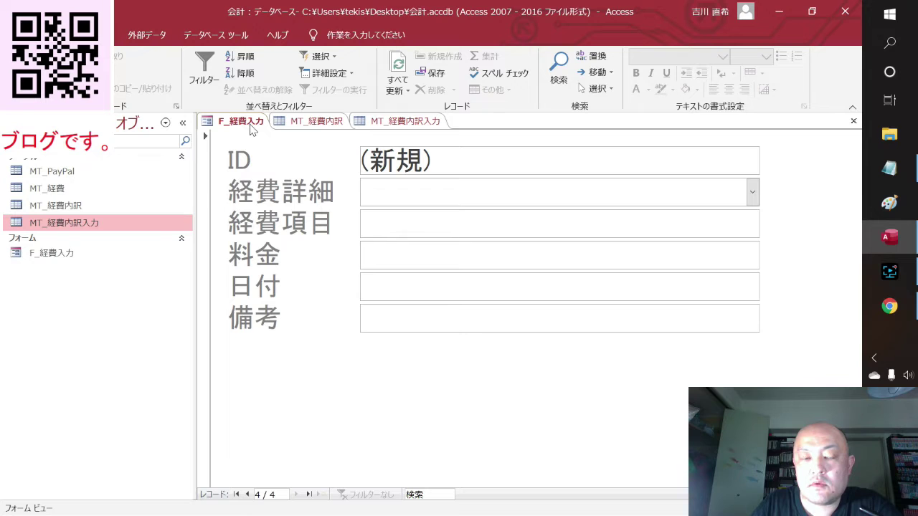
left_click(853, 122)
left_click(359, 307)
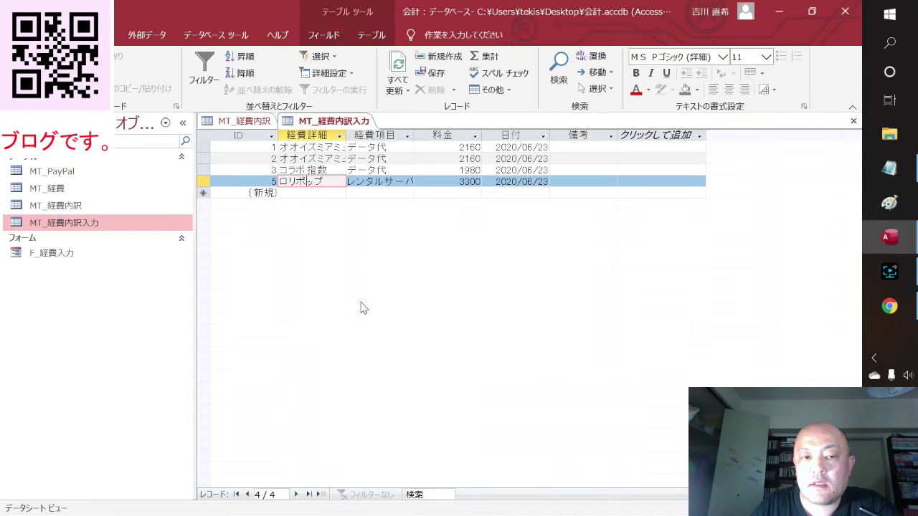
- In MT_経費内訳入力's Design View, delete the ID field and its primary key
right_click(317, 122)
left_click(362, 182)
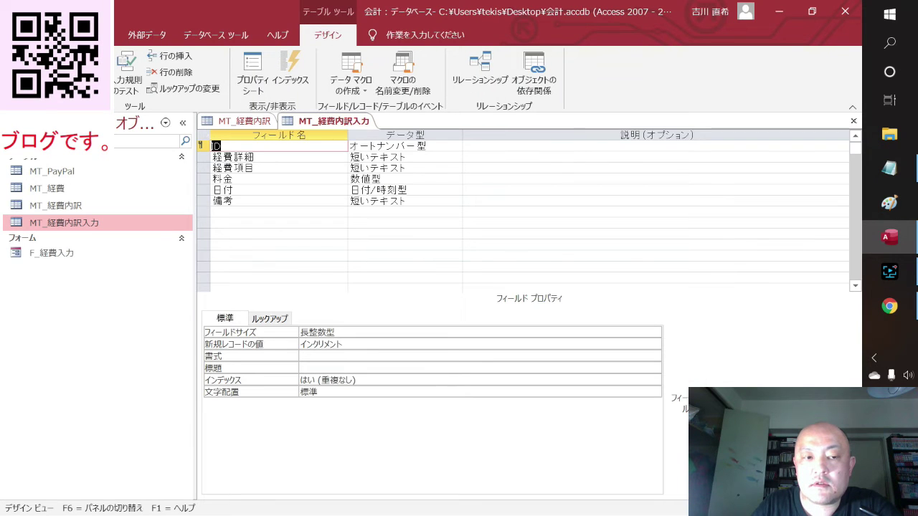
right_click(206, 146)
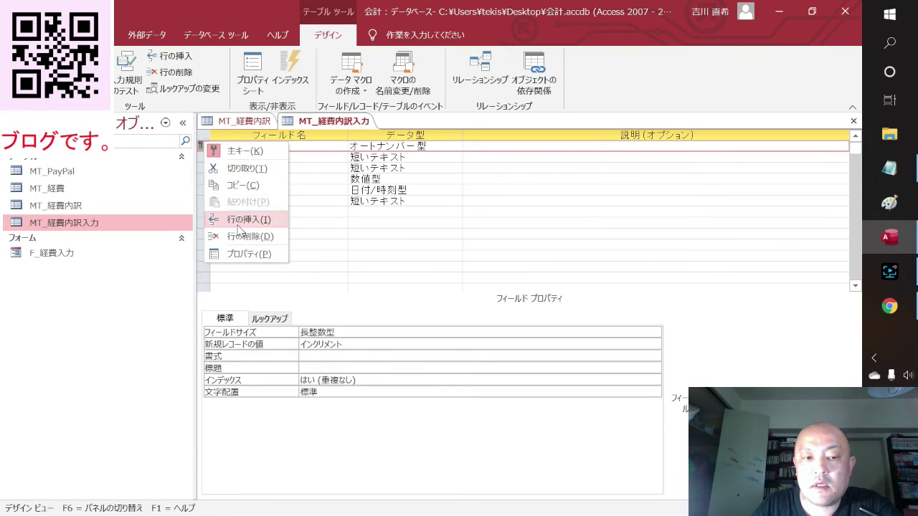
left_click(236, 236)
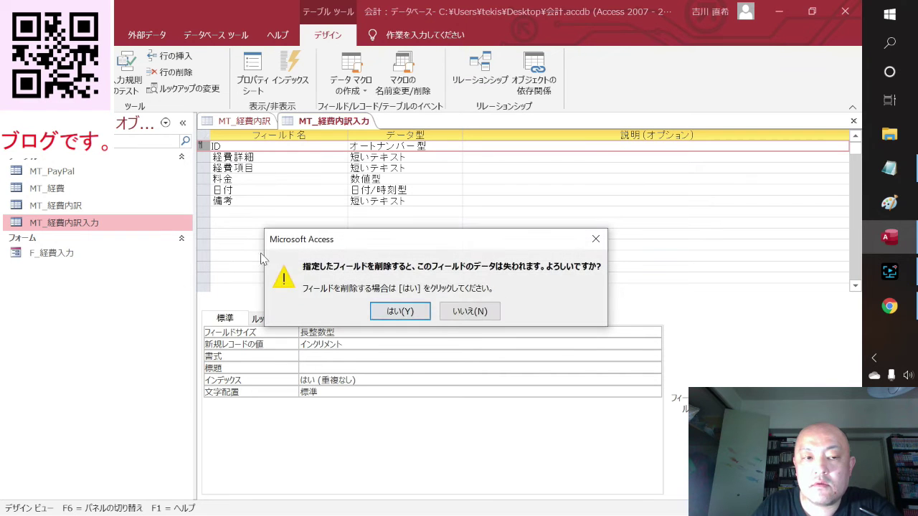
left_click(406, 308)
left_click(406, 310)
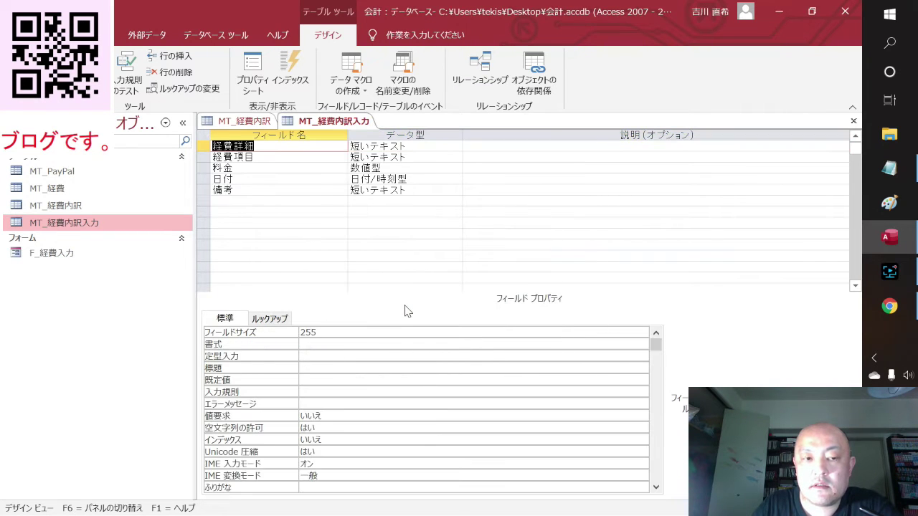
- Insert a new field named ID above 経費詳細
left_click_drag(204, 145, 204, 190)
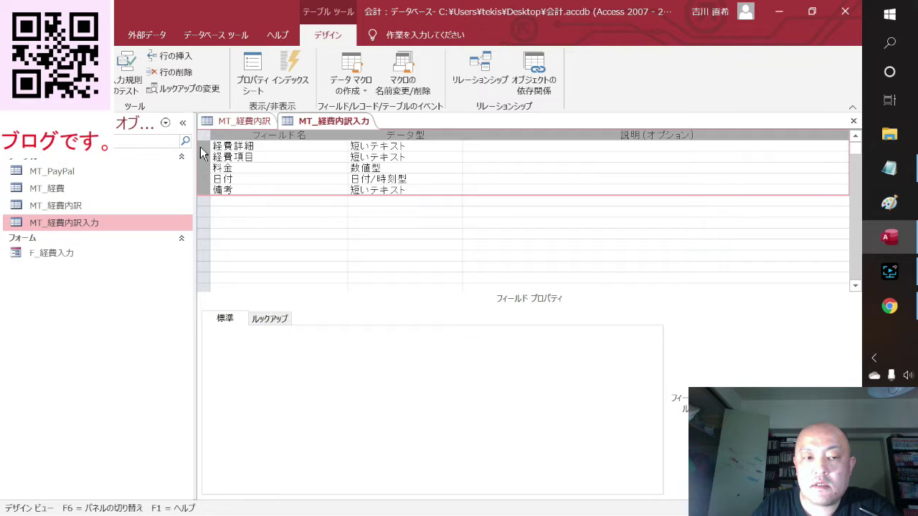
left_click(209, 195)
right_click(205, 146)
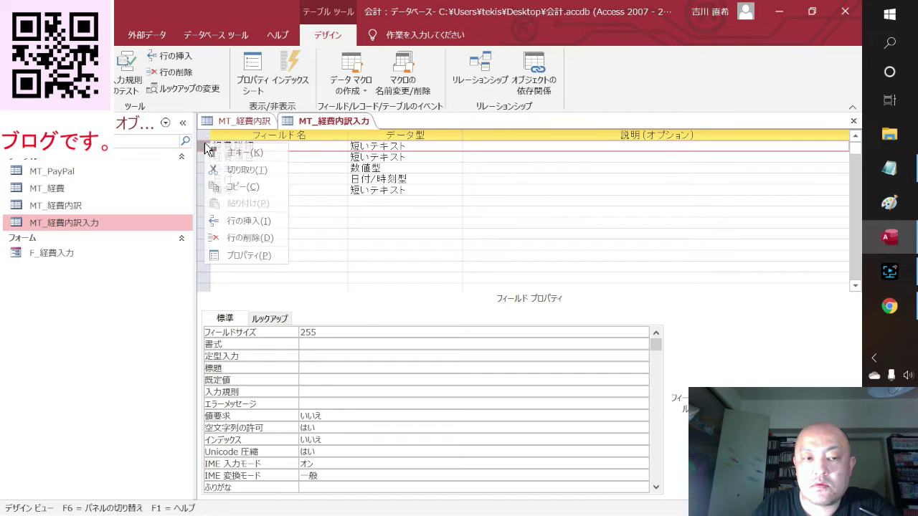
left_click(241, 222)
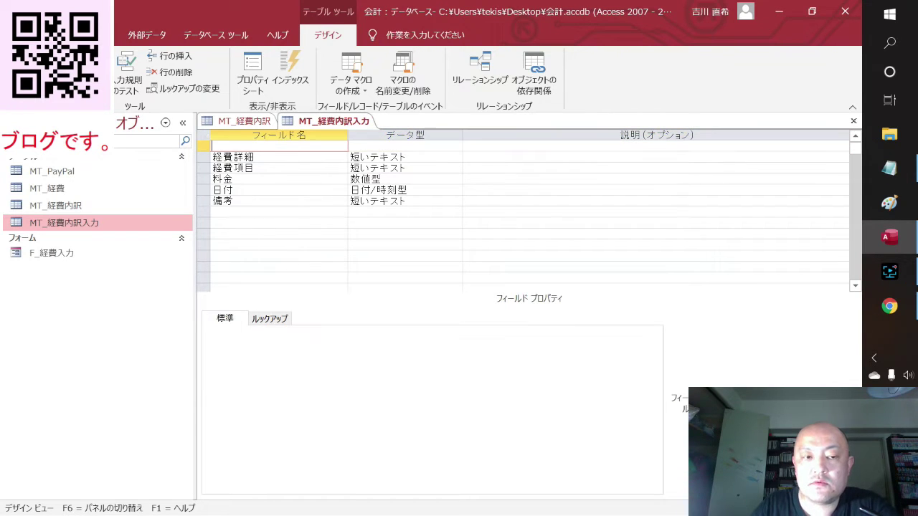
type("i")
key("Tab")
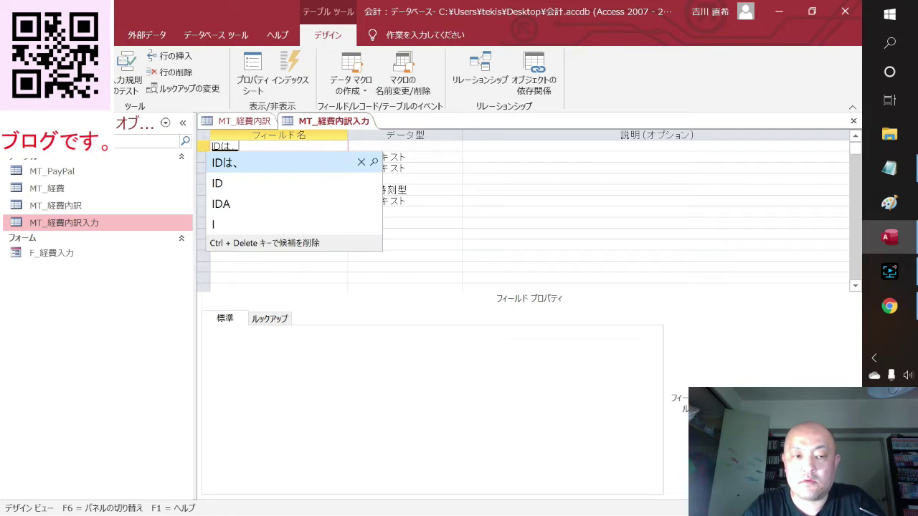
key("BackSpace")
key("BackSpace")
type("ID")
key("Tab")
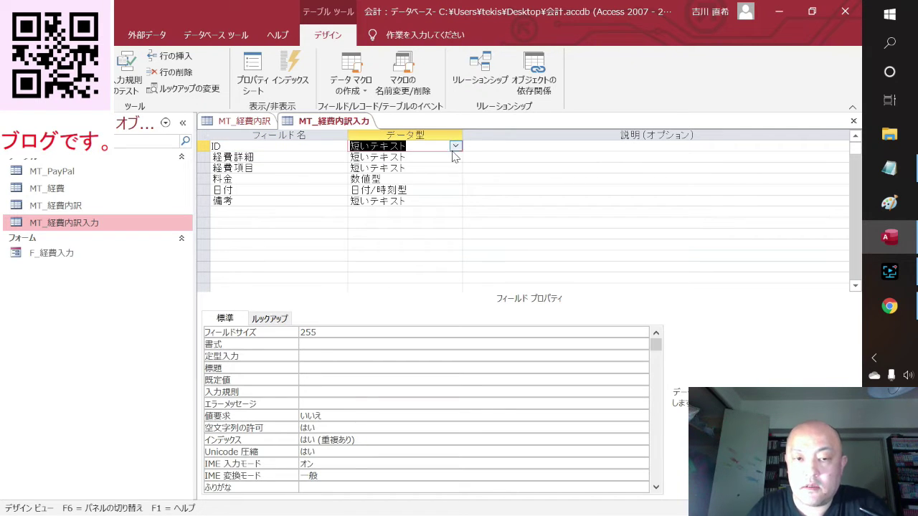
- Make ID an オートナンバー型 primary key and save the table design
left_click(454, 145)
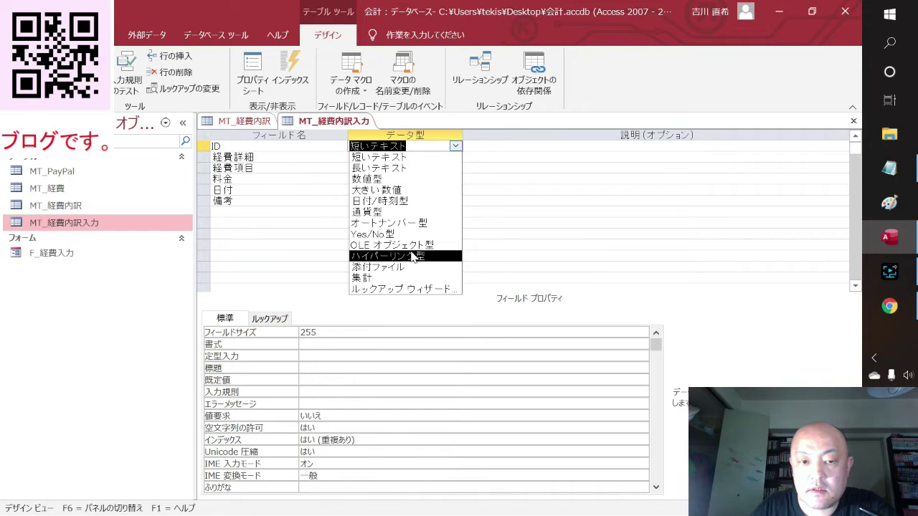
left_click(409, 223)
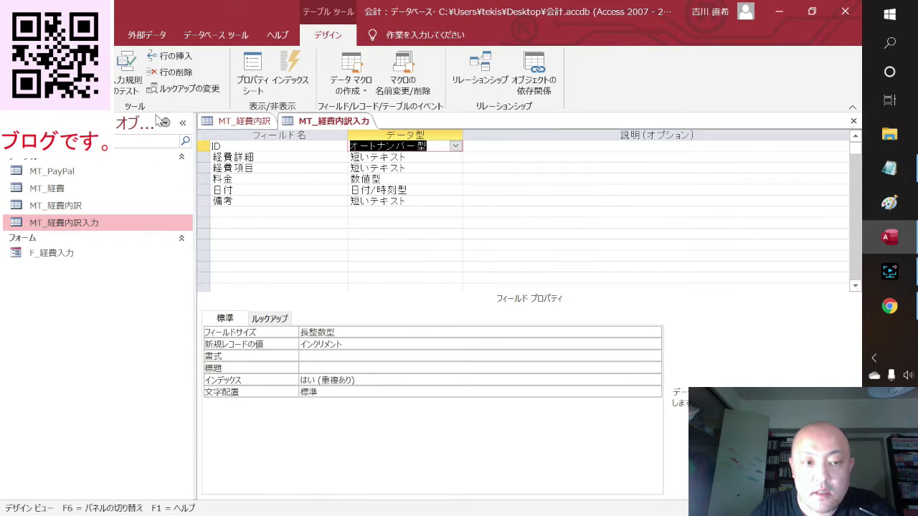
left_click(204, 147)
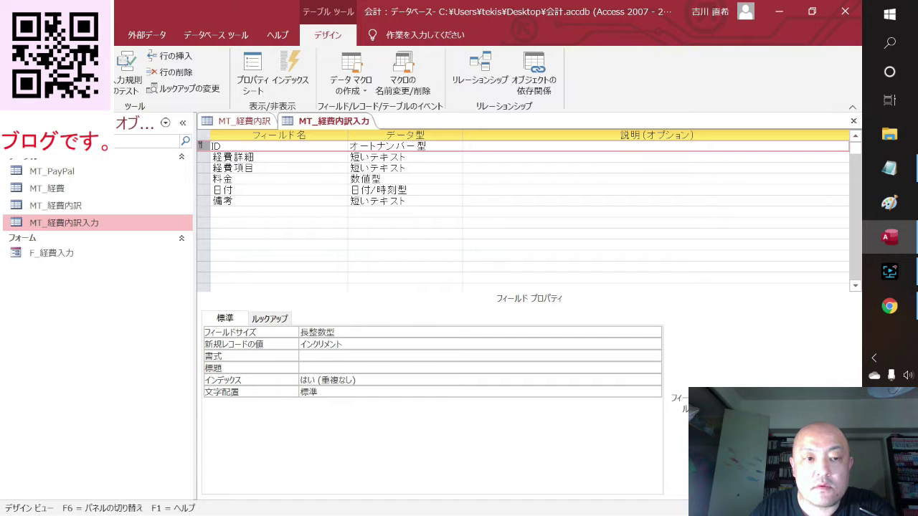
left_click(853, 120)
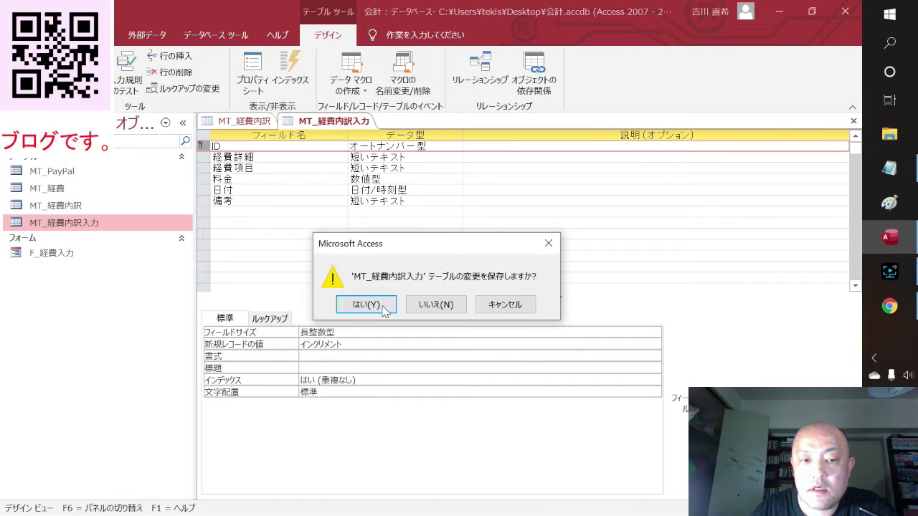
left_click(365, 302)
double_click(148, 224)
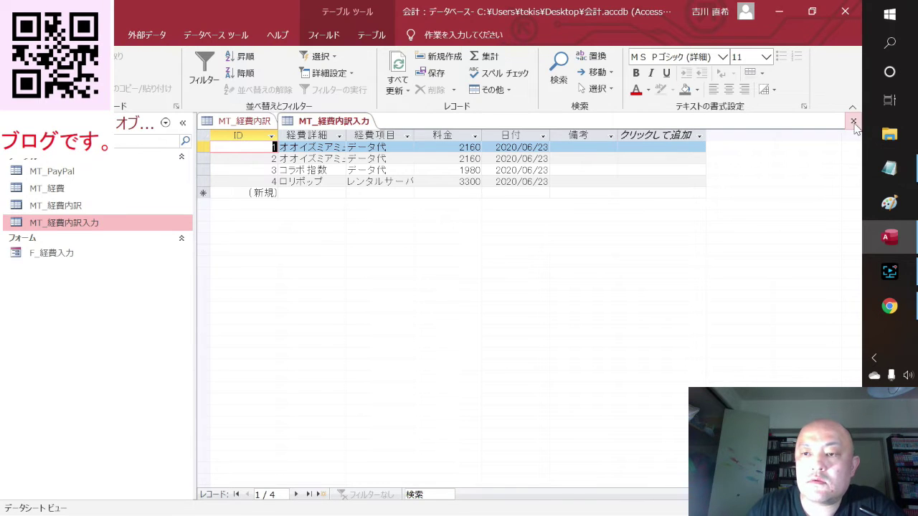
- Close the MT_経費内訳入力 and MT_経費内訳 tables so nothing is left open
left_click(853, 121)
left_click(854, 122)
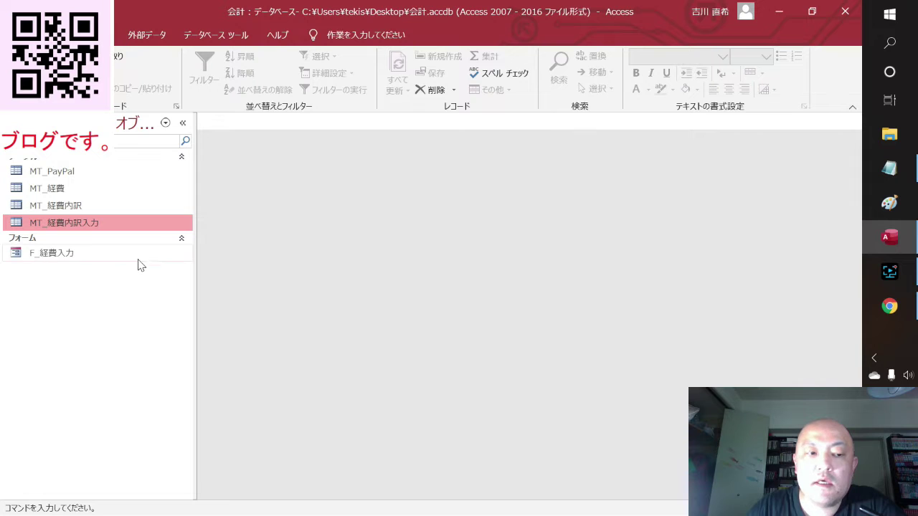
- In F_経費入力, pick 日刊コンピ so データ代, 800 and 2020/06/23 auto-fill, then save the record
double_click(81, 255)
left_click(752, 192)
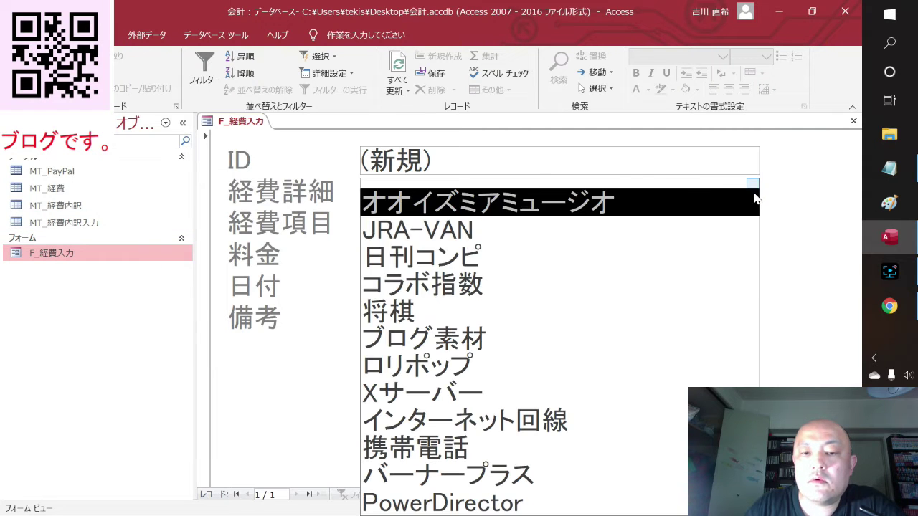
left_click(494, 266)
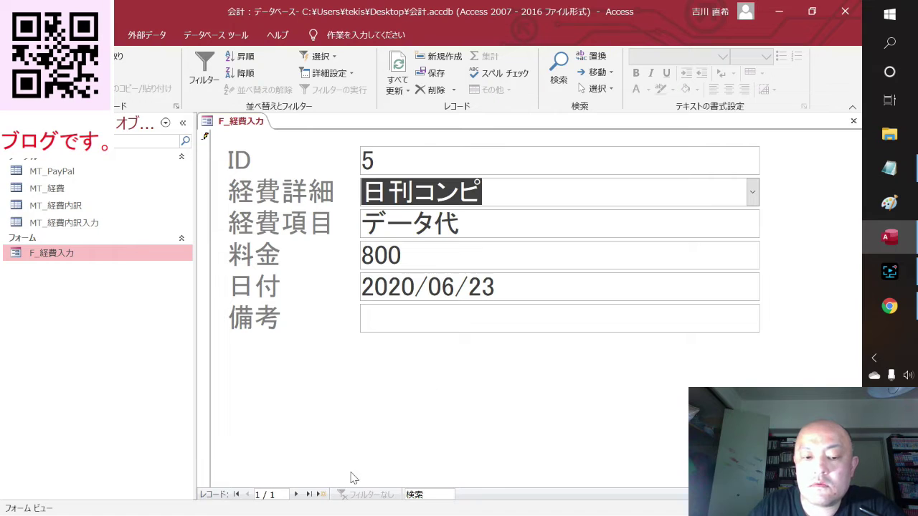
left_click(297, 495)
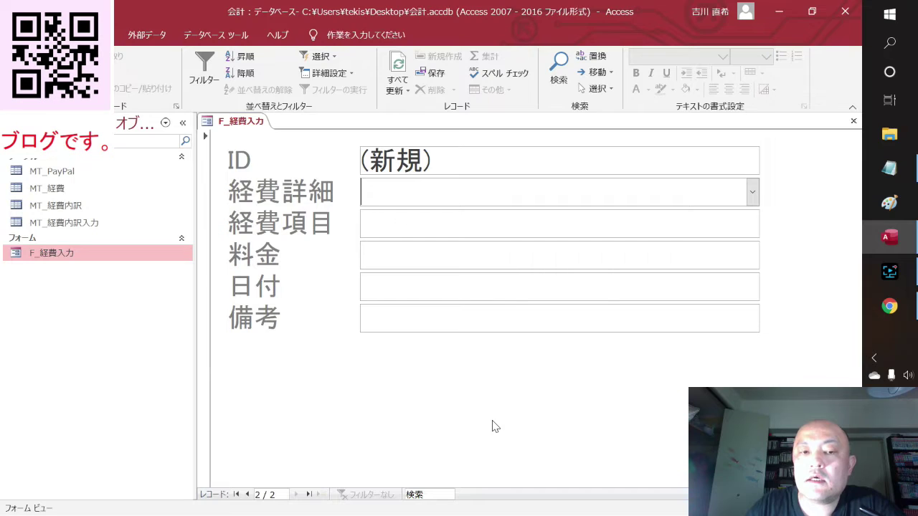
- Switch F_経費入力 to design view and add form header and footer sections
right_click(492, 424)
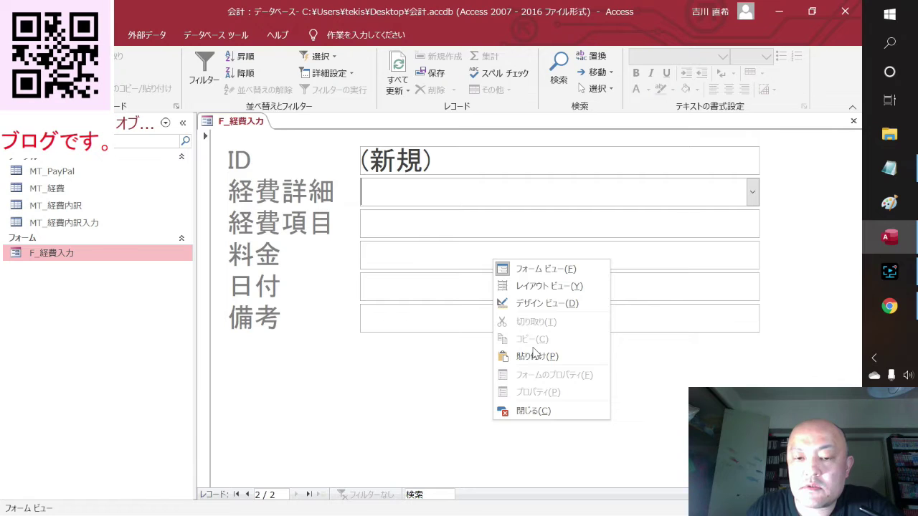
left_click(541, 304)
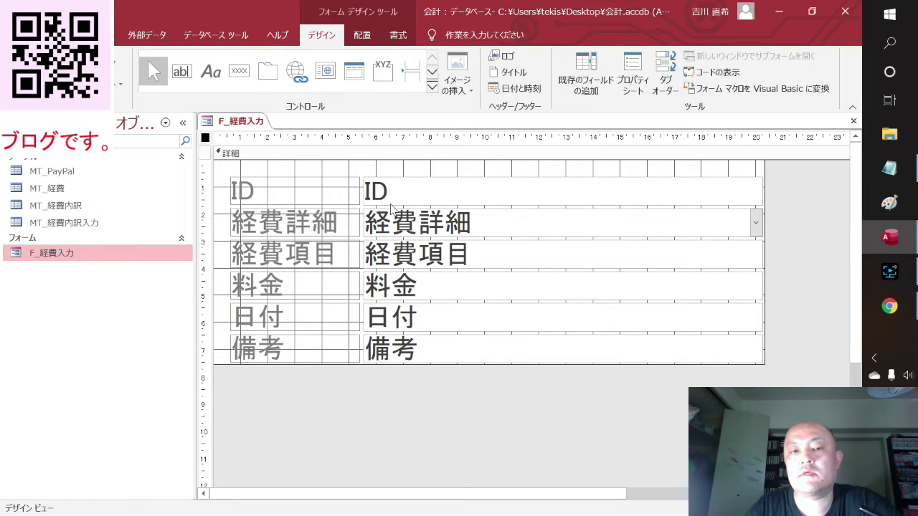
right_click(410, 164)
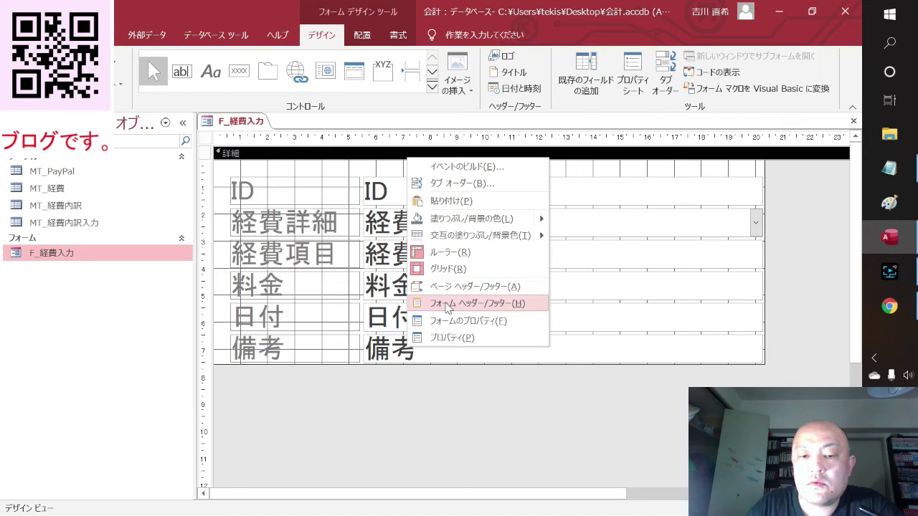
left_click(447, 305)
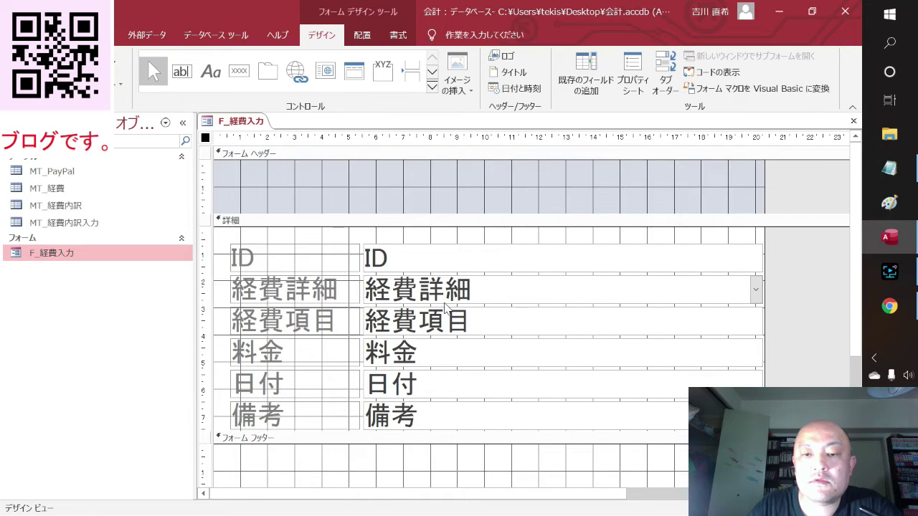
left_click(313, 208)
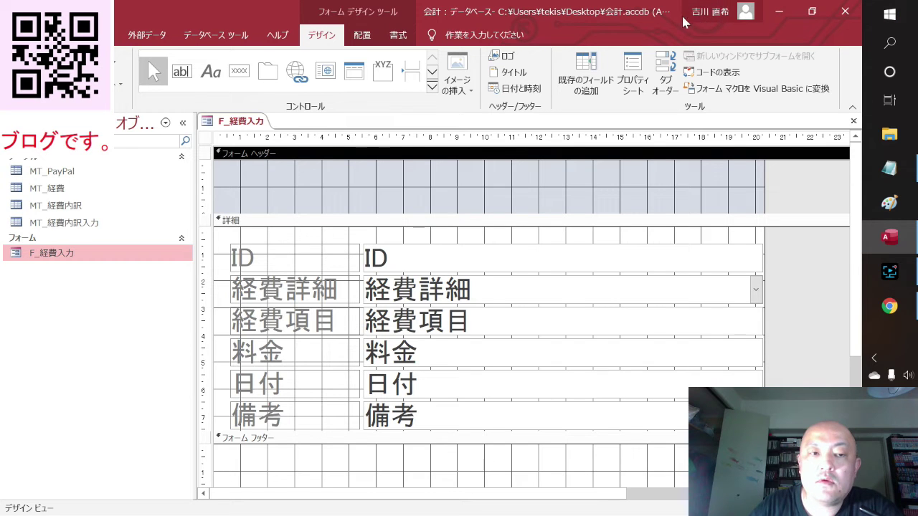
- Draw a command button in the form header and caption it レコードの保存 using the wizard
left_click(250, 80)
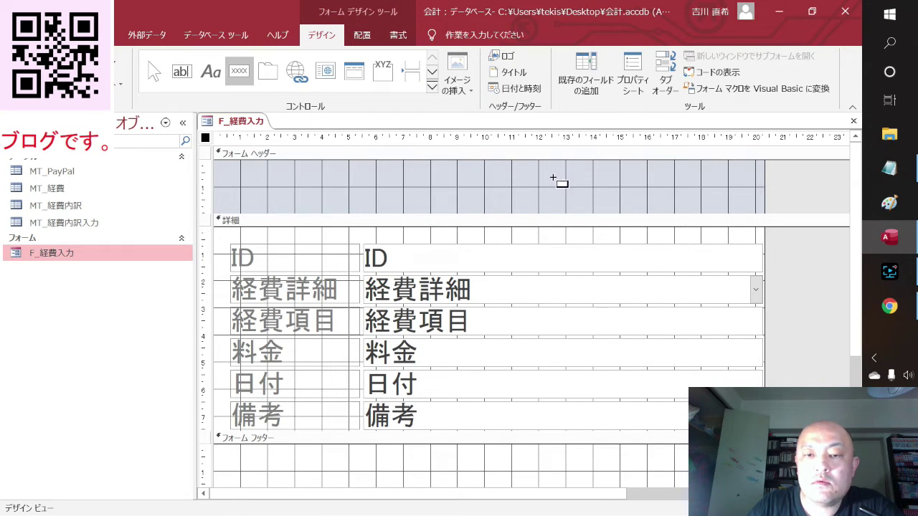
left_click_drag(550, 171, 628, 196)
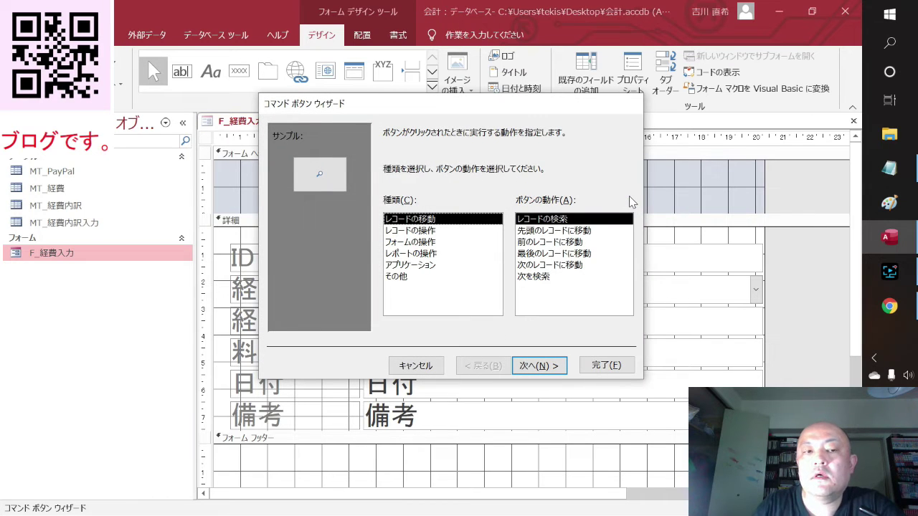
left_click(552, 373)
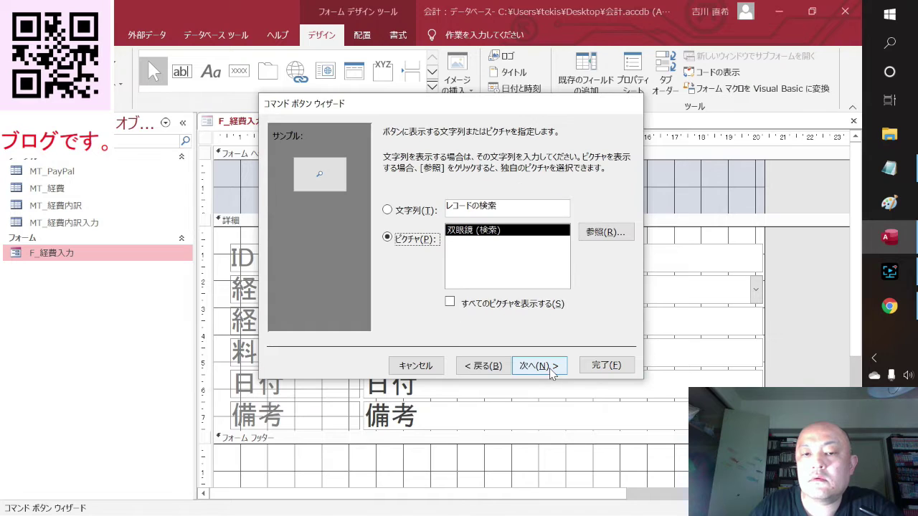
left_click(388, 210)
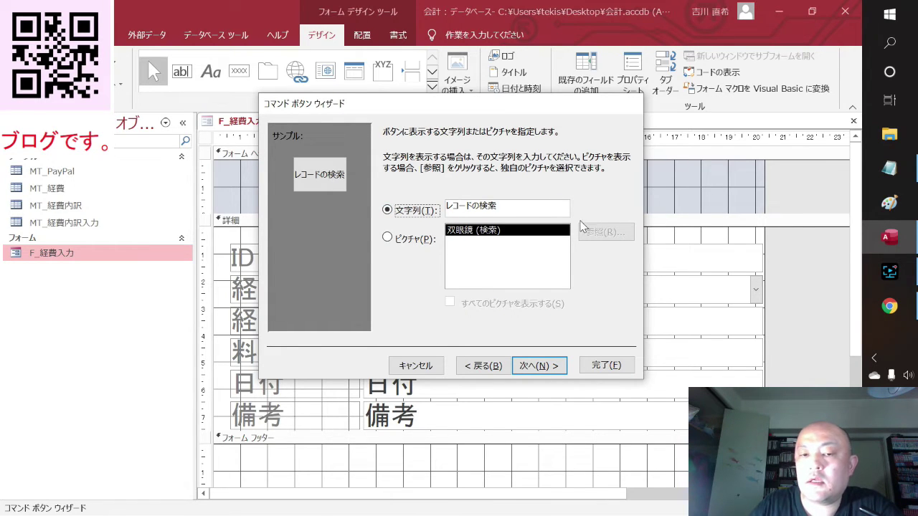
key("BackSpace")
key("BackSpace")
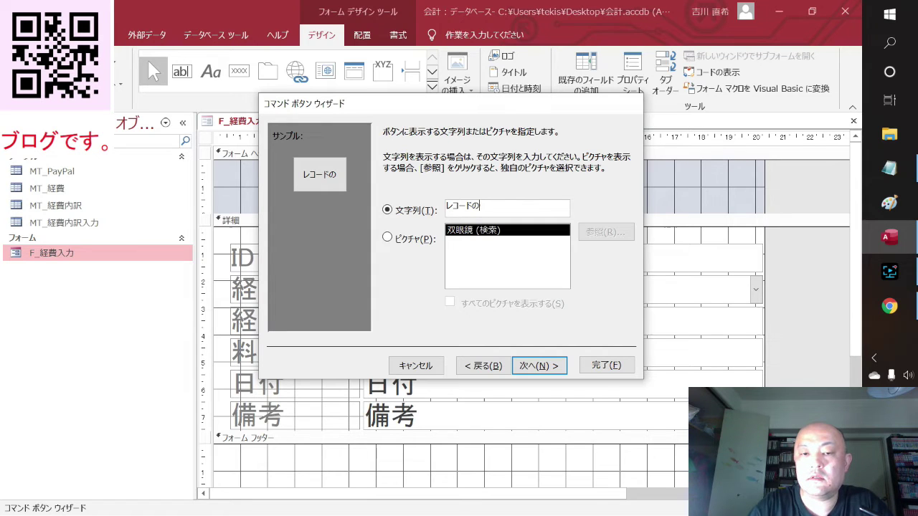
type("hozon")
key("space")
key("Return")
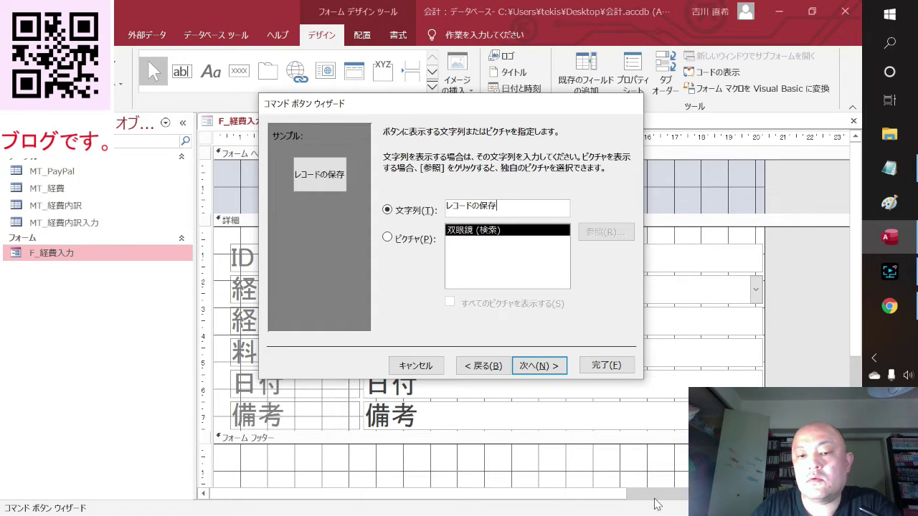
left_click(542, 367)
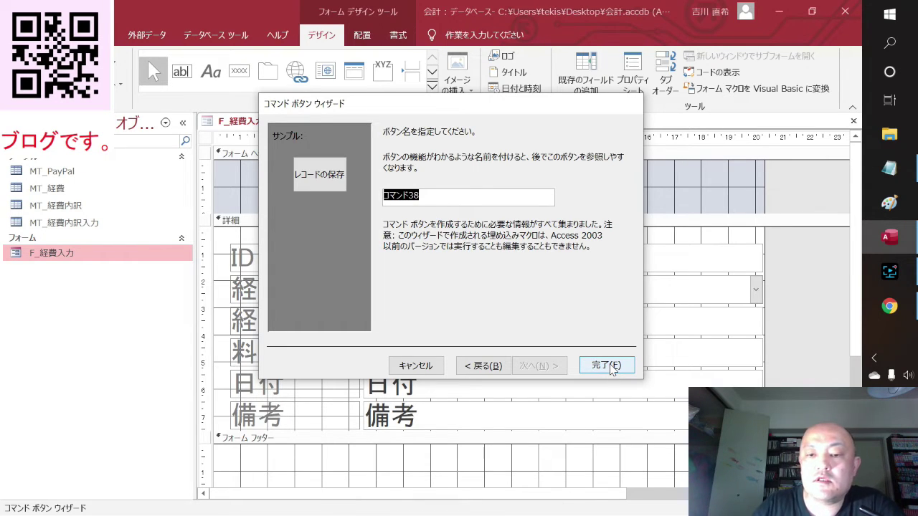
left_click(607, 365)
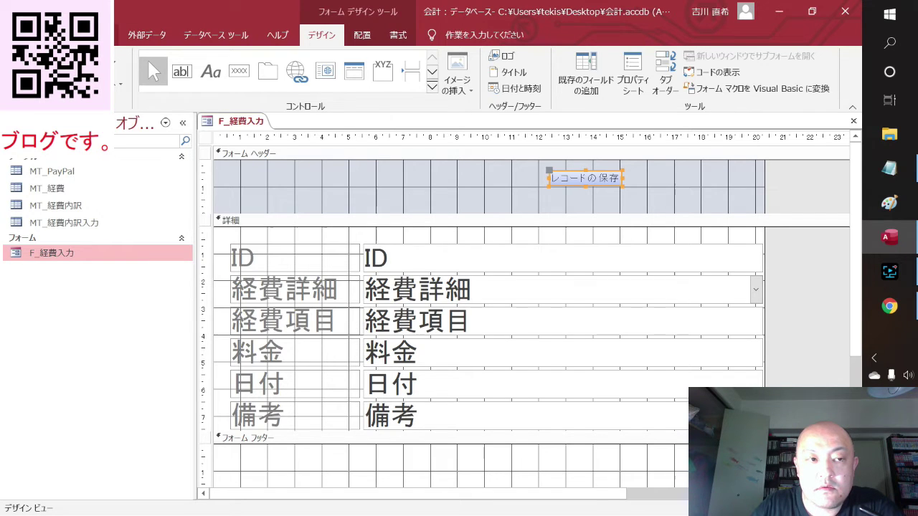
- Set the レコードの保存 button's font size to 18 and widen the button to fit
left_click(75, 34)
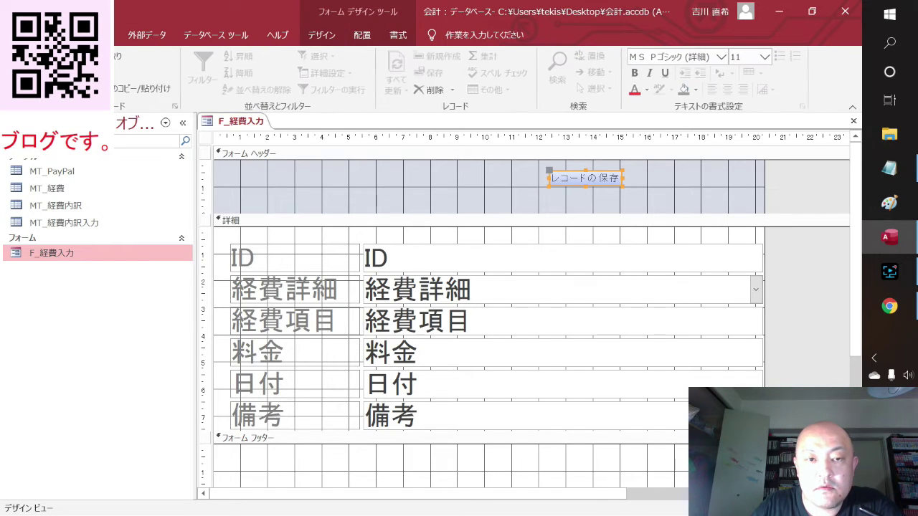
left_click(398, 34)
left_click(240, 62)
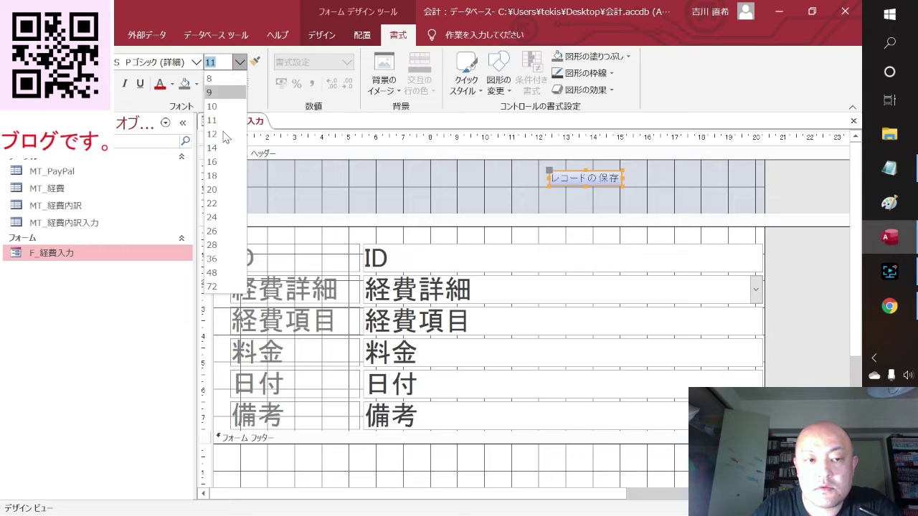
left_click(218, 181)
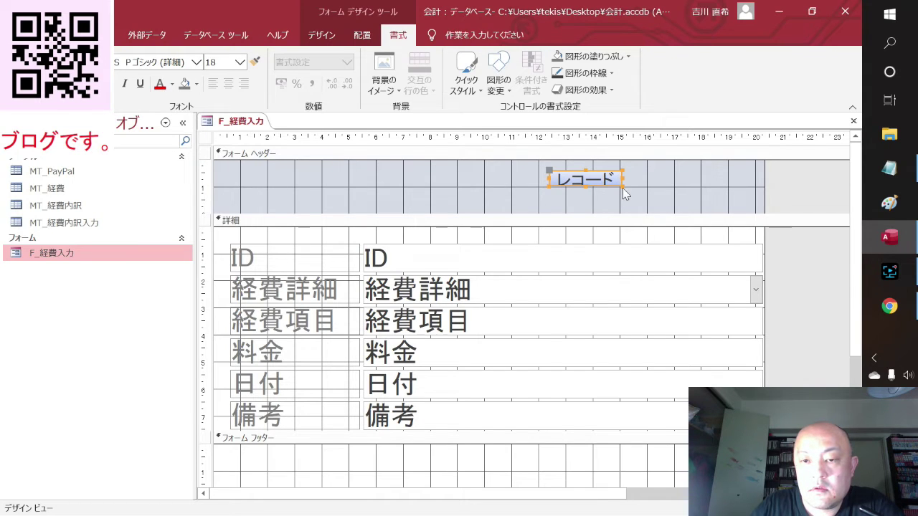
left_click_drag(622, 187, 699, 200)
left_click(635, 221)
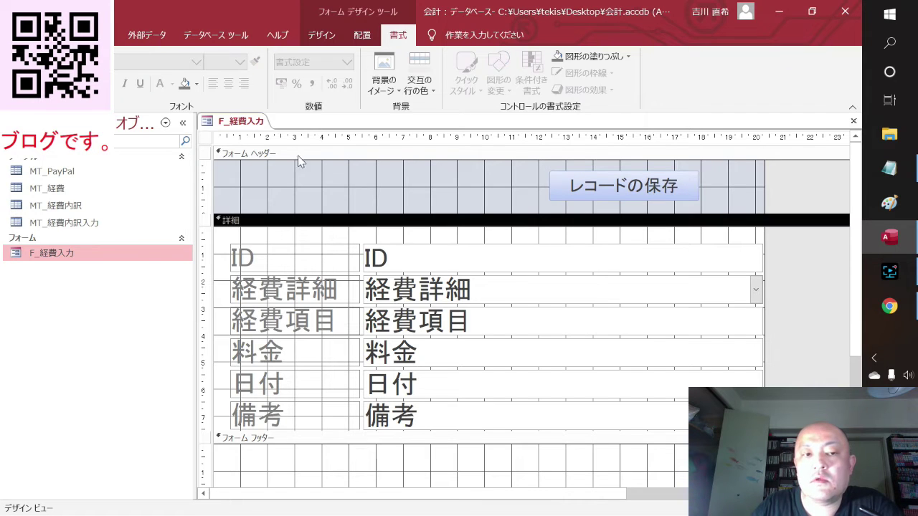
- In layout view, open the property sheet for the レコードの保存 button
right_click(242, 123)
left_click(286, 204)
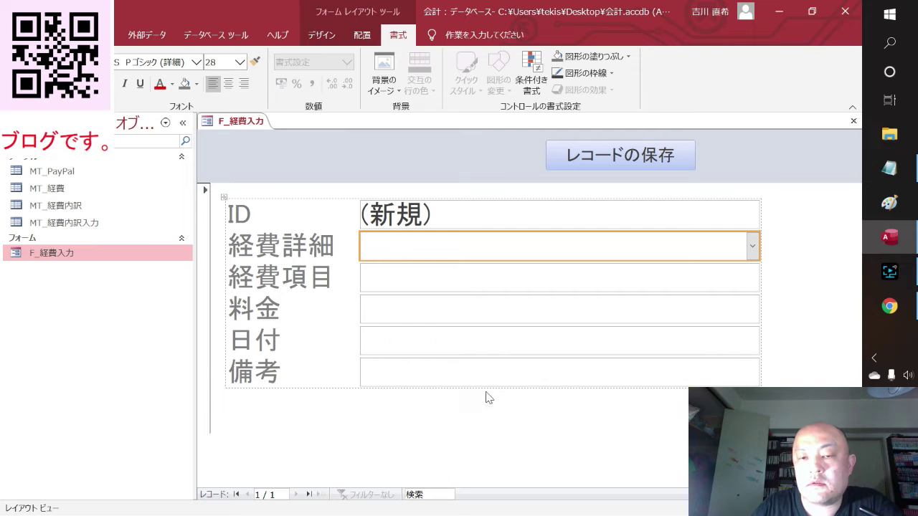
left_click(629, 163)
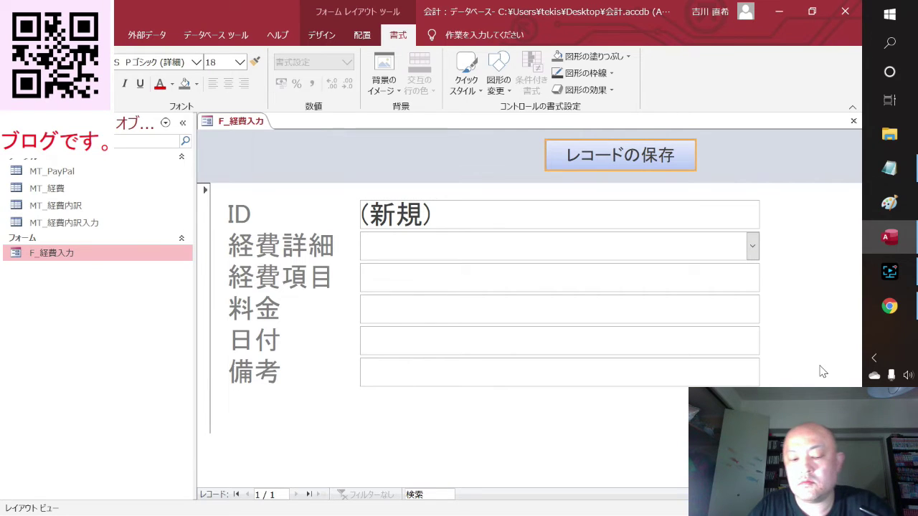
key("F4")
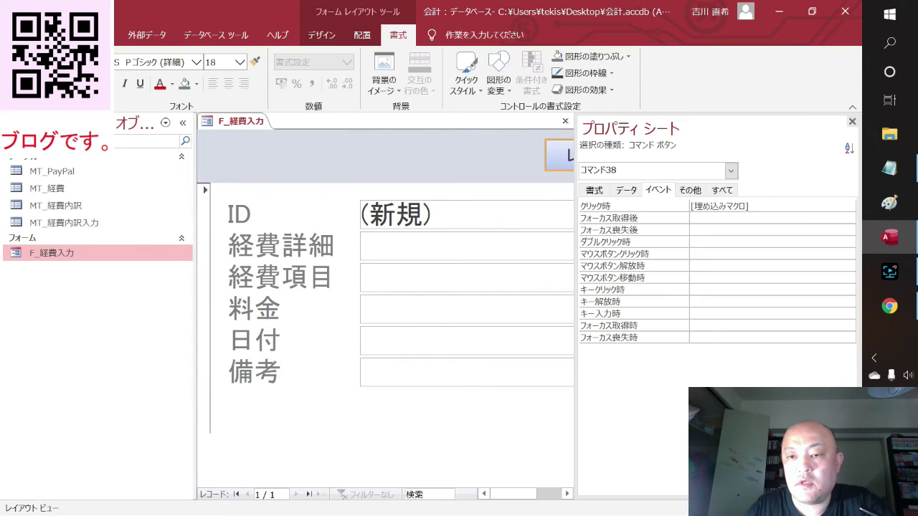
- Set the button's On Click to [イベント プロシージャ], create the empty コマンド38_Click stub, and show the desktop
left_click(760, 206)
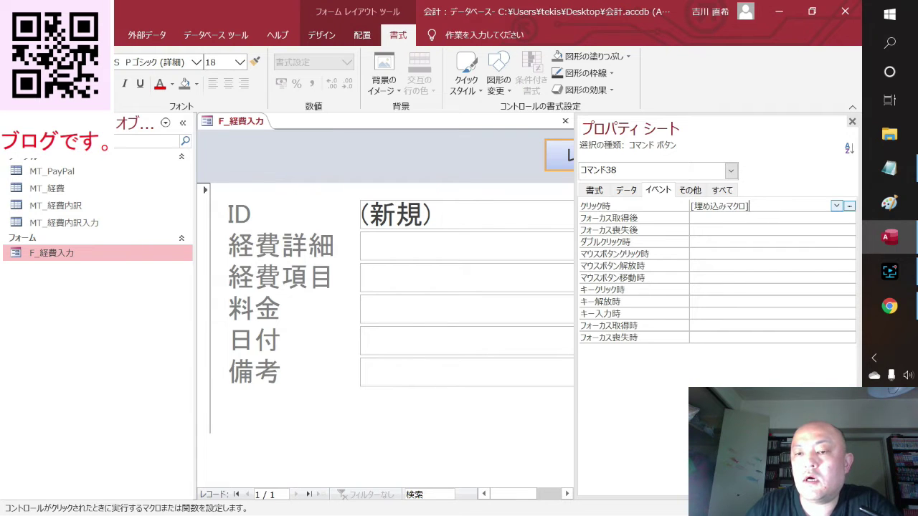
left_click(836, 207)
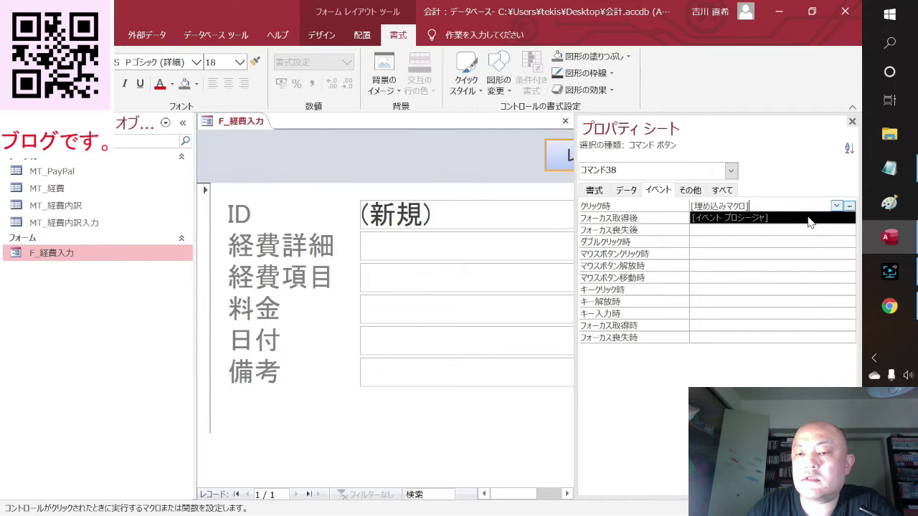
left_click(804, 218)
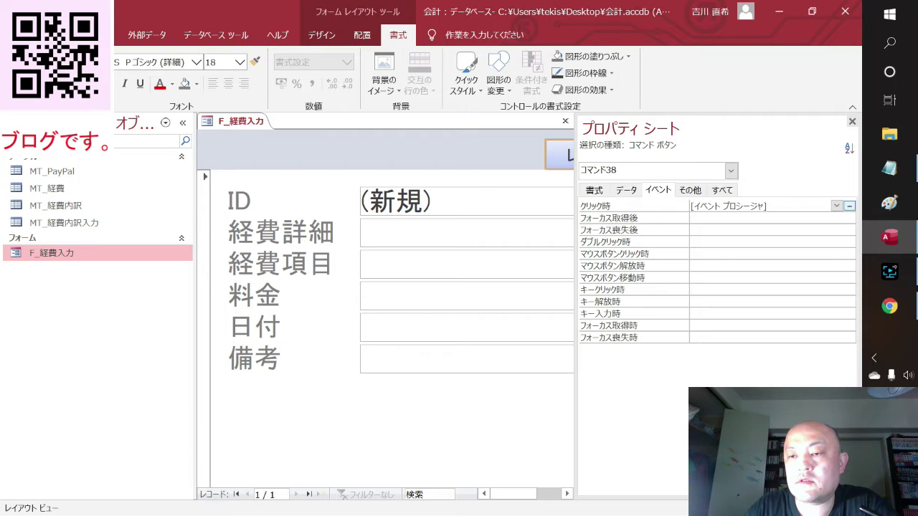
left_click(849, 206)
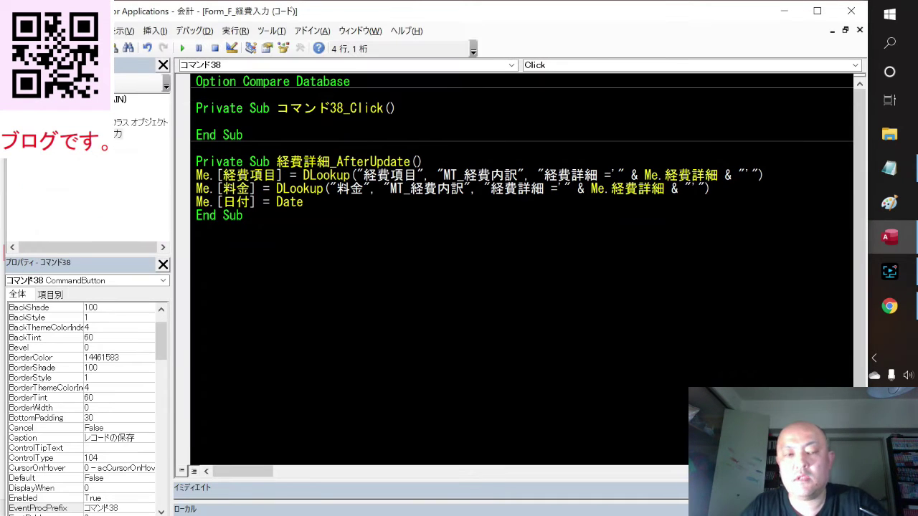
key("super+d")
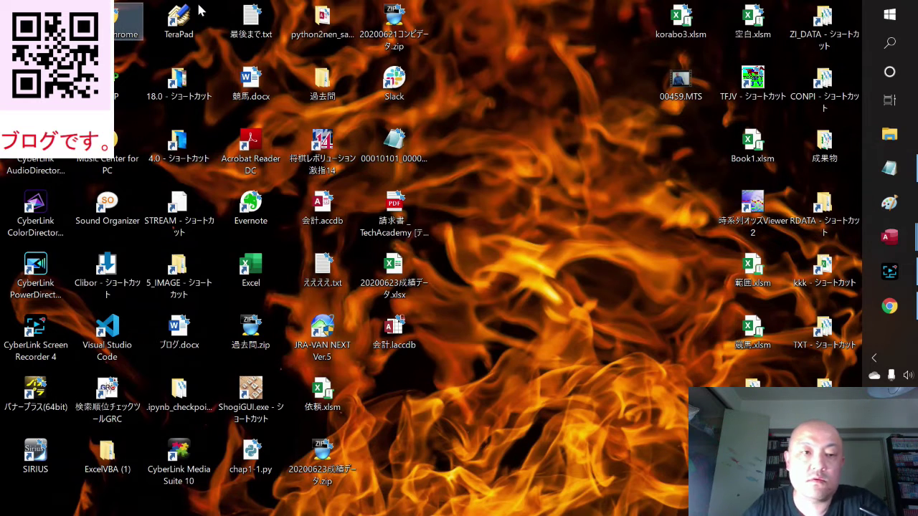
- Copy the DoCmd.RunCommand acCmdSaveRecord and DoCmd.GoToRecord , , acNewRec lines from 最後まで.txt into コマンド38_Click
double_click(244, 25)
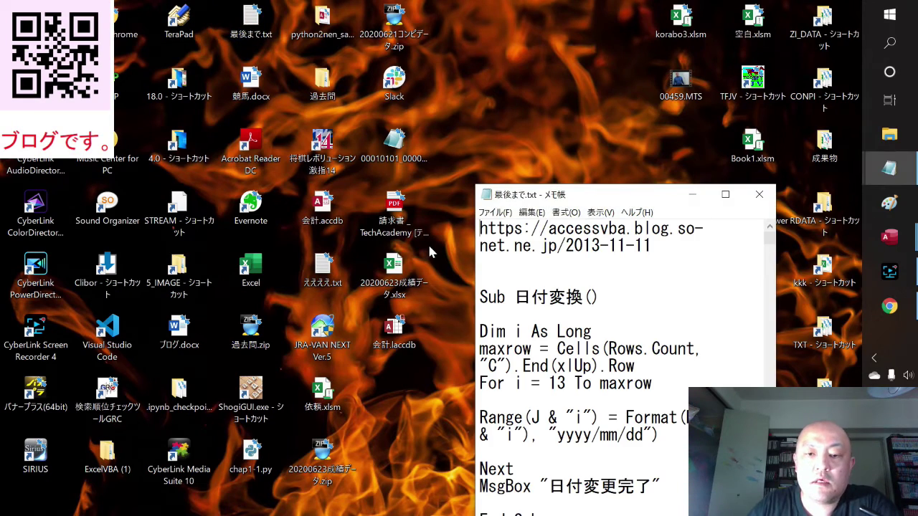
left_click(725, 194)
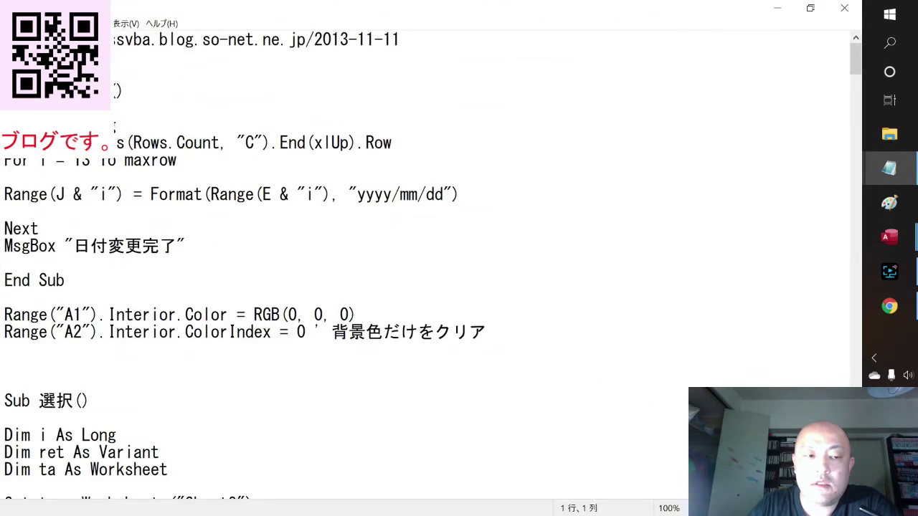
scroll(430, 258, "down", 8)
scroll(430, 258, "down", 1)
scroll(430, 258, "down", 6)
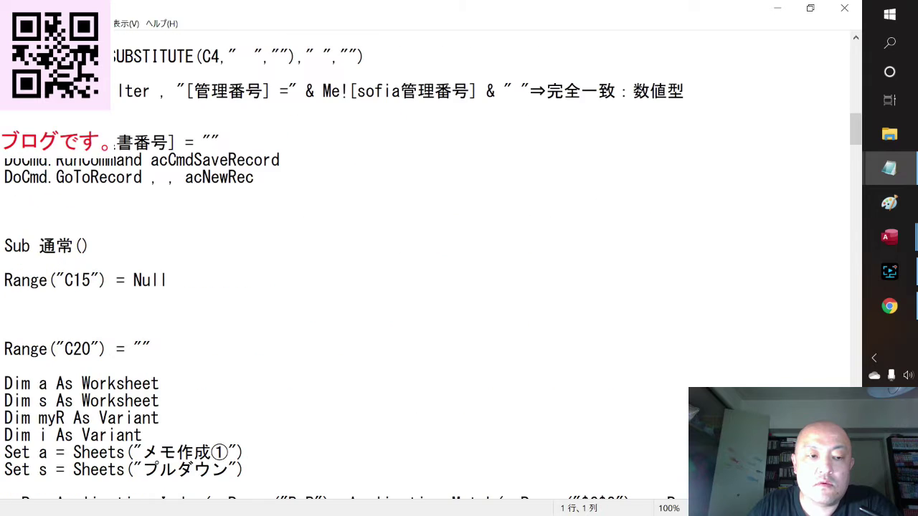
left_click_drag(4, 159, 254, 177)
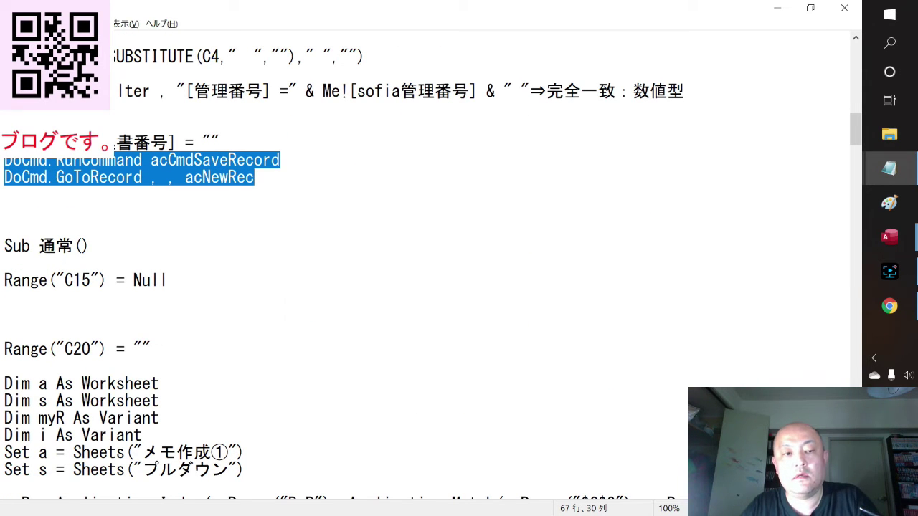
key("alt+Tab")
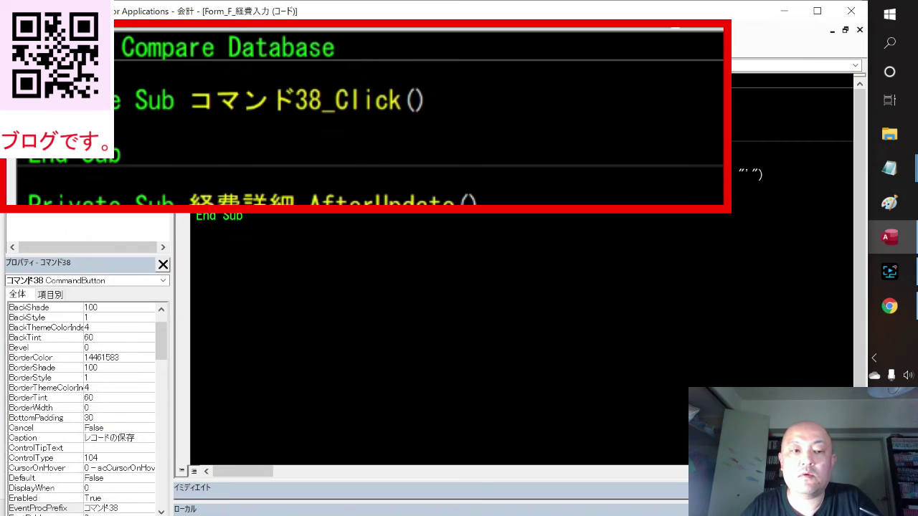
type("DoCmd.RunCommand acCmdSaveRecord DoCmd.GoToRecord , , acNewRec")
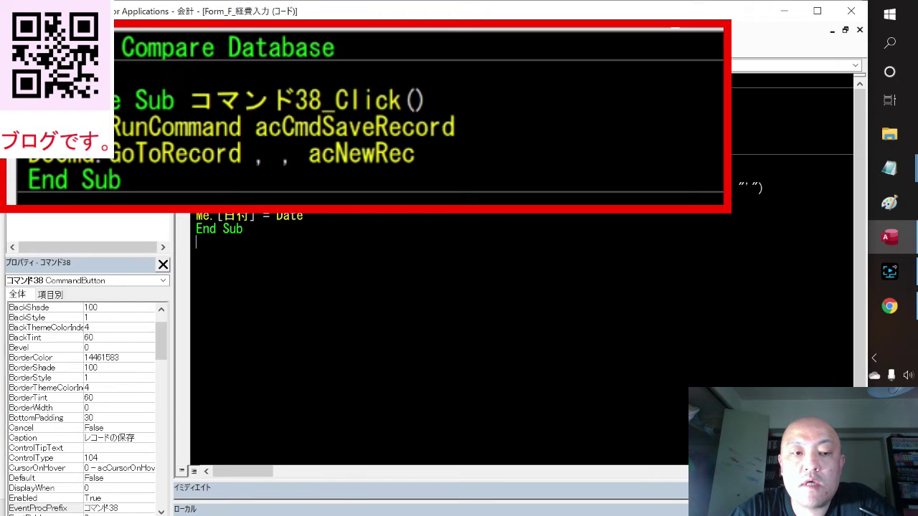
- In Form View, pick ブログ素材 in 経費詳細 and save it with the レコードの保存 button
left_click(851, 11)
left_click(852, 121)
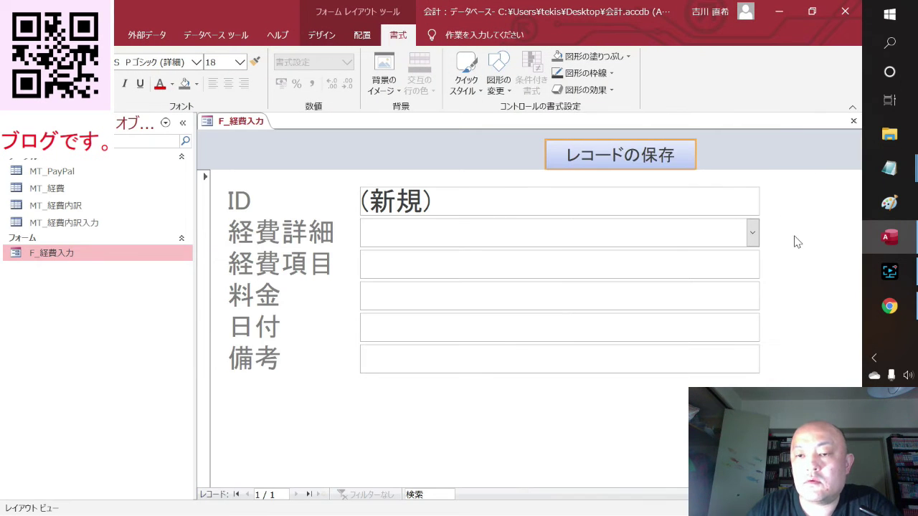
right_click(798, 217)
left_click(731, 225)
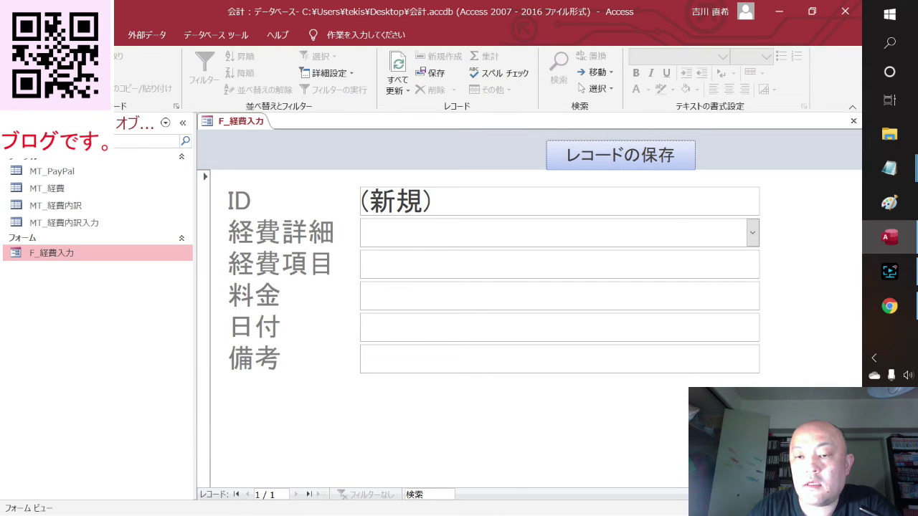
left_click(752, 237)
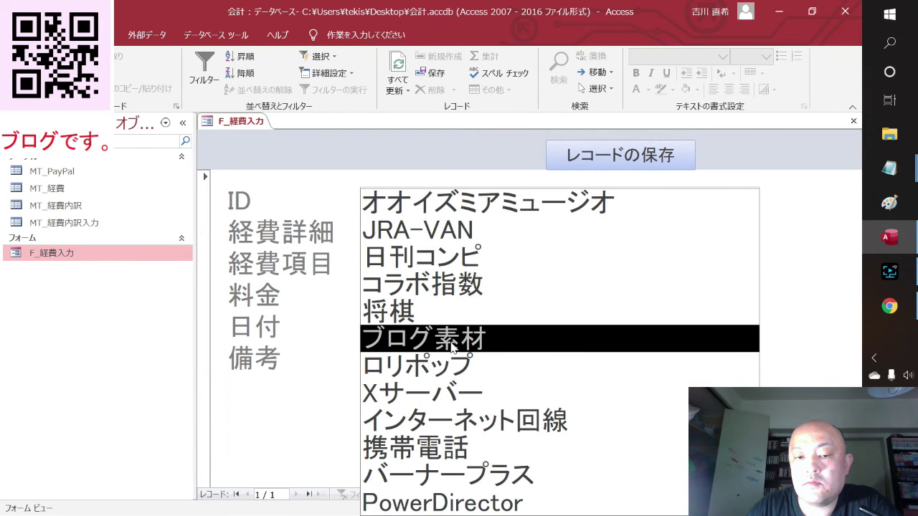
left_click(452, 345)
left_click(641, 161)
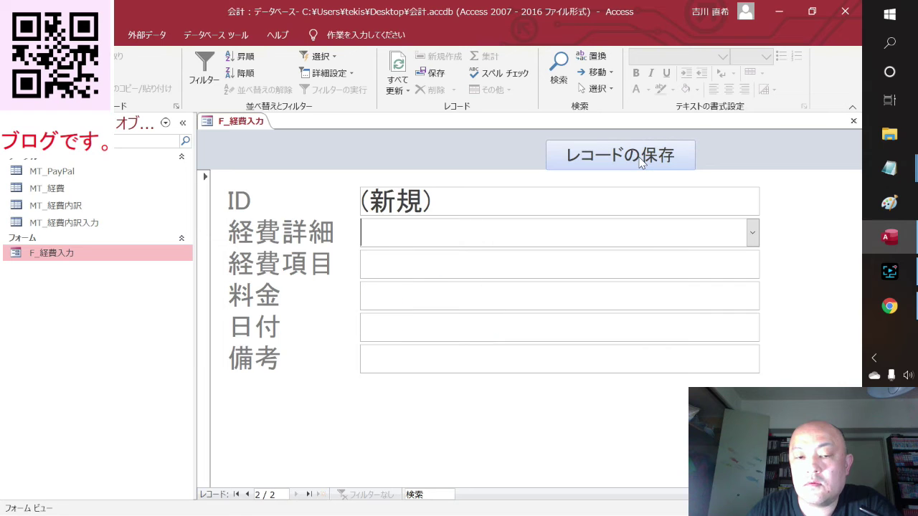
- Check that MT_経費内訳入力 lists ブログ素材 as record 6, then close the table
double_click(108, 223)
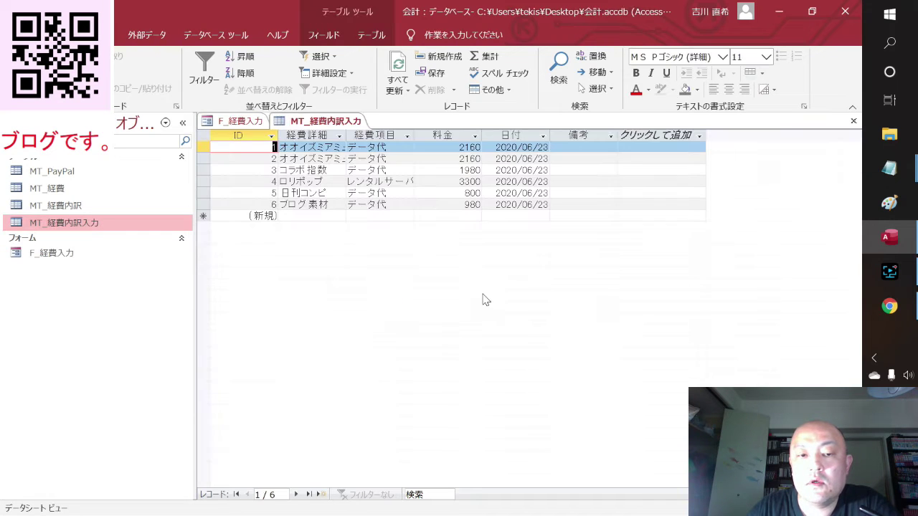
left_click(373, 193)
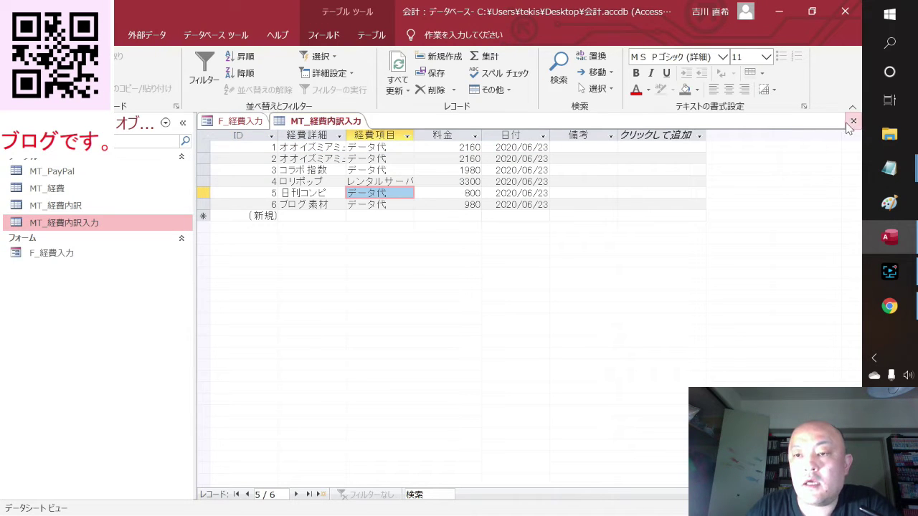
left_click(854, 120)
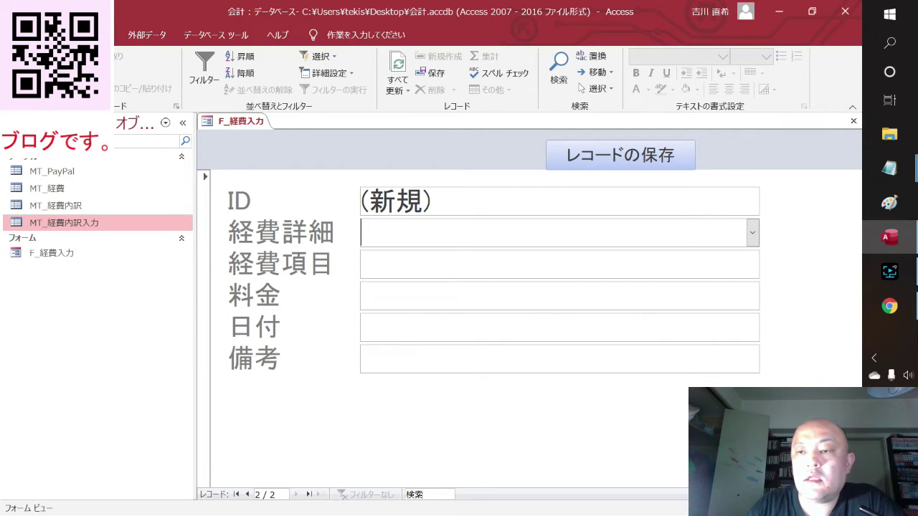
- Bring the 最後まで.txt notes window back to the front
mouse_move(889, 167)
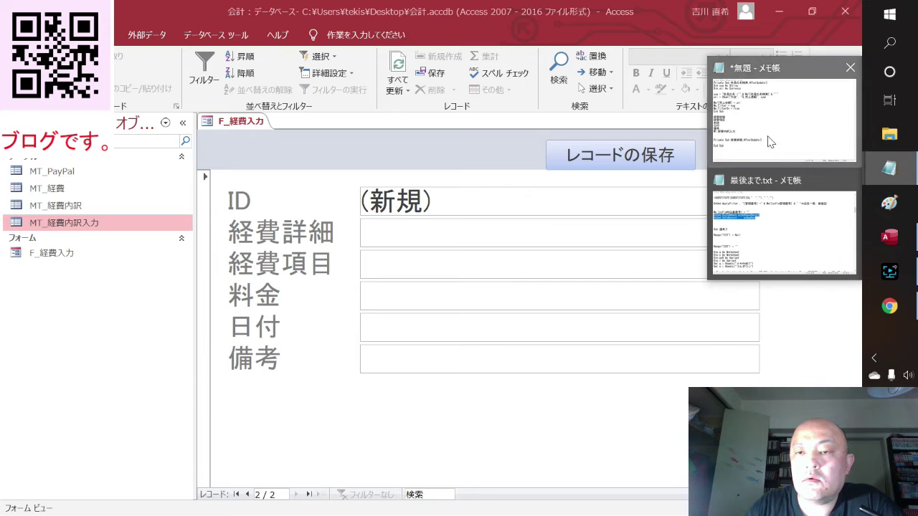
left_click(782, 108)
left_click(777, 8)
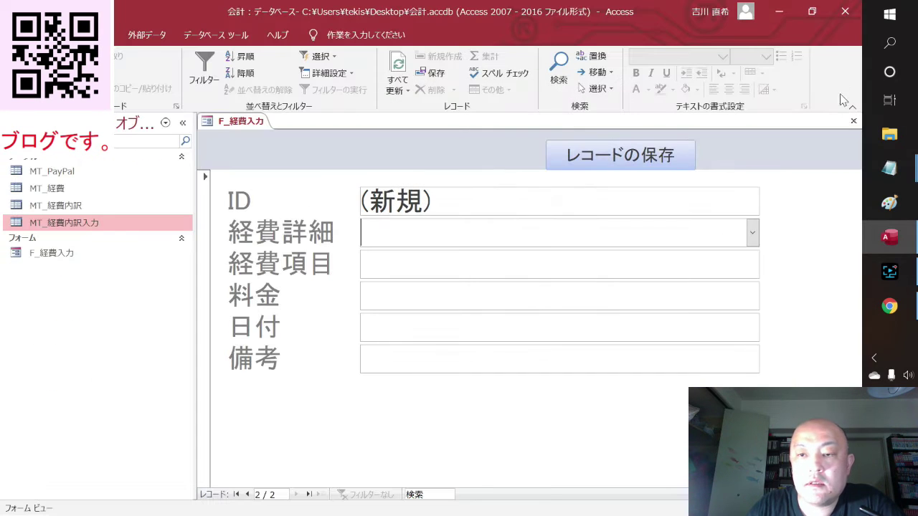
mouse_move(887, 175)
left_click(803, 235)
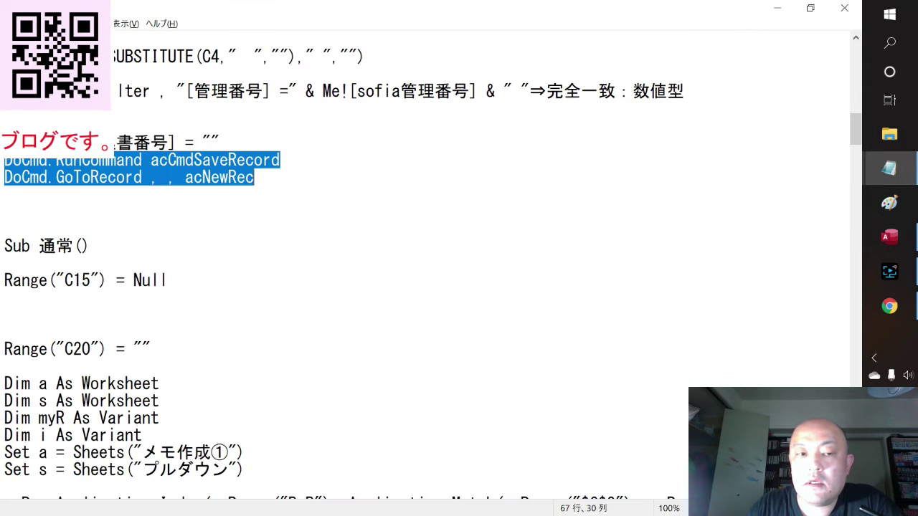
- Scroll through the code notes, then reopen MT_経費内訳入力 to check its six records
scroll(430, 258, "up", 7)
scroll(430, 258, "up", 6)
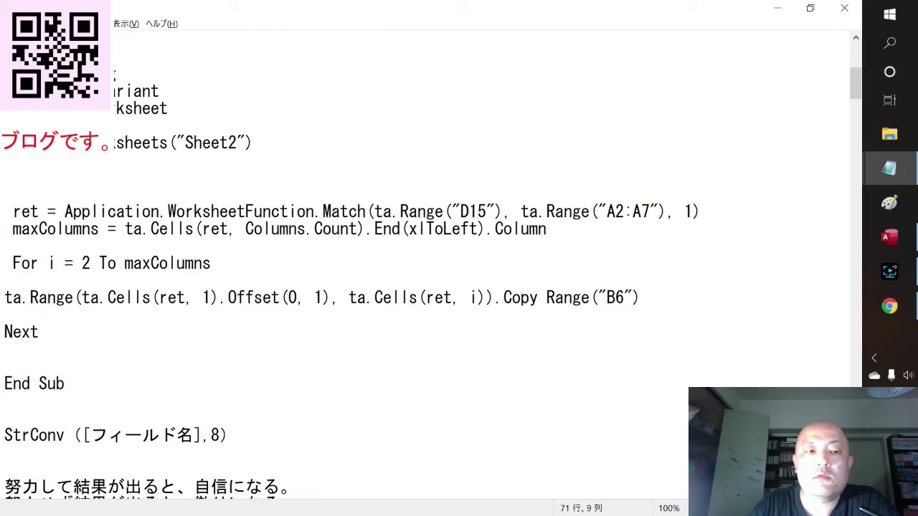
scroll(430, 258, "down", 5)
scroll(431, 259, "down", 5)
scroll(430, 258, "down", 3)
scroll(430, 258, "down", 7)
scroll(431, 258, "down", 5)
scroll(430, 258, "down", 4)
scroll(430, 258, "down", 5)
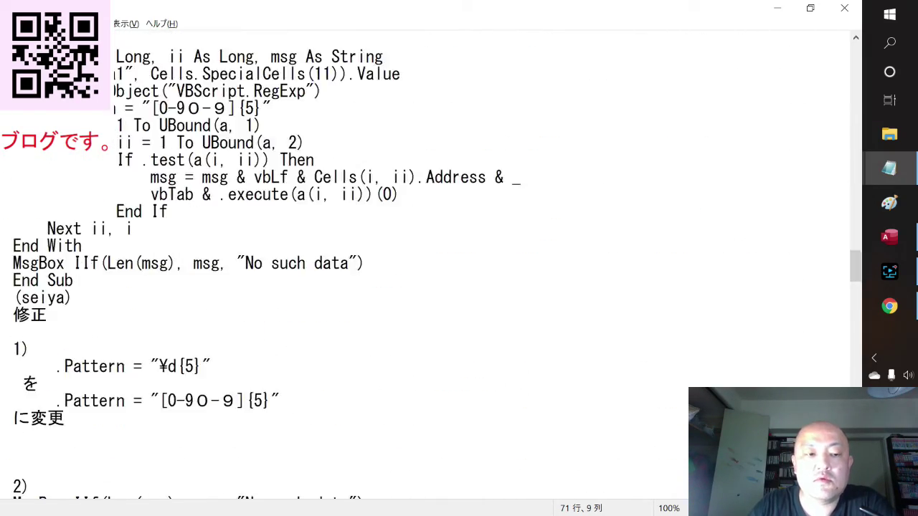
scroll(430, 258, "down", 5)
scroll(430, 258, "down", 6)
scroll(431, 258, "down", 4)
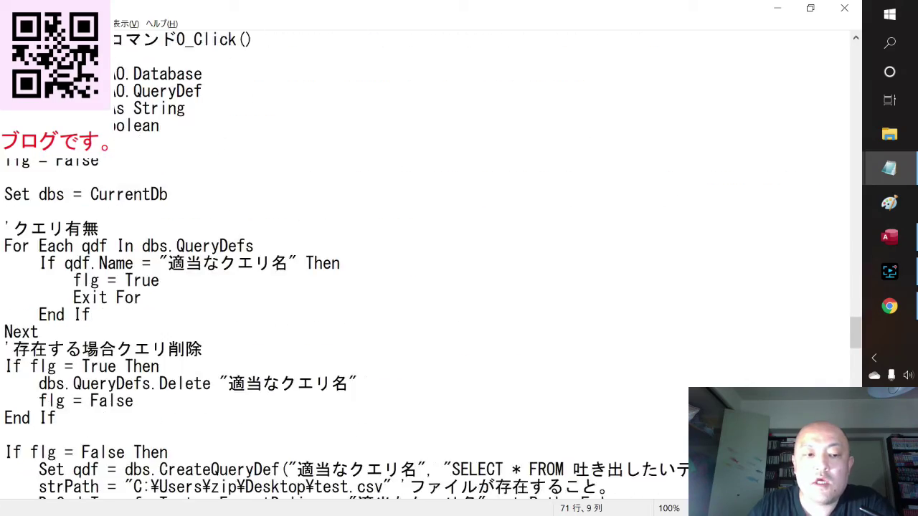
scroll(430, 259, "down", 4)
scroll(430, 258, "down", 5)
scroll(430, 258, "down", 4)
scroll(431, 258, "down", 5)
scroll(431, 258, "down", 5)
scroll(430, 258, "down", 5)
scroll(430, 258, "down", 4)
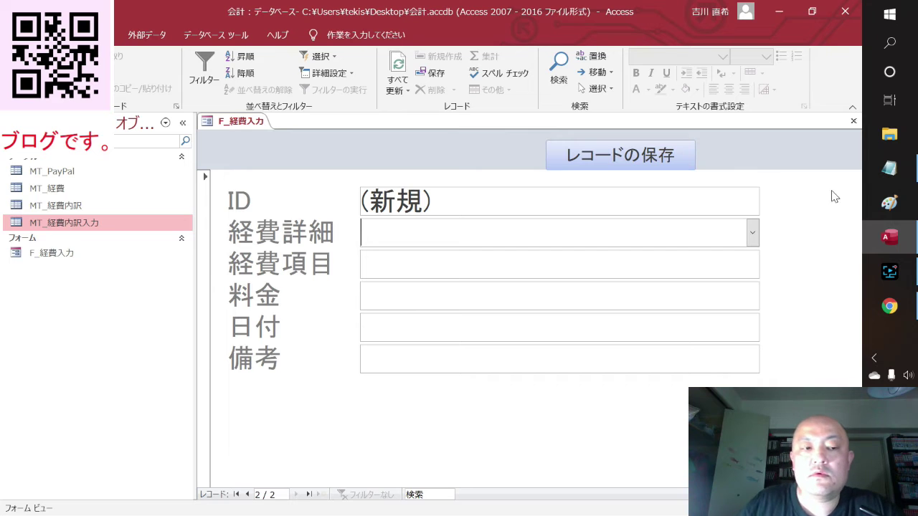
double_click(88, 223)
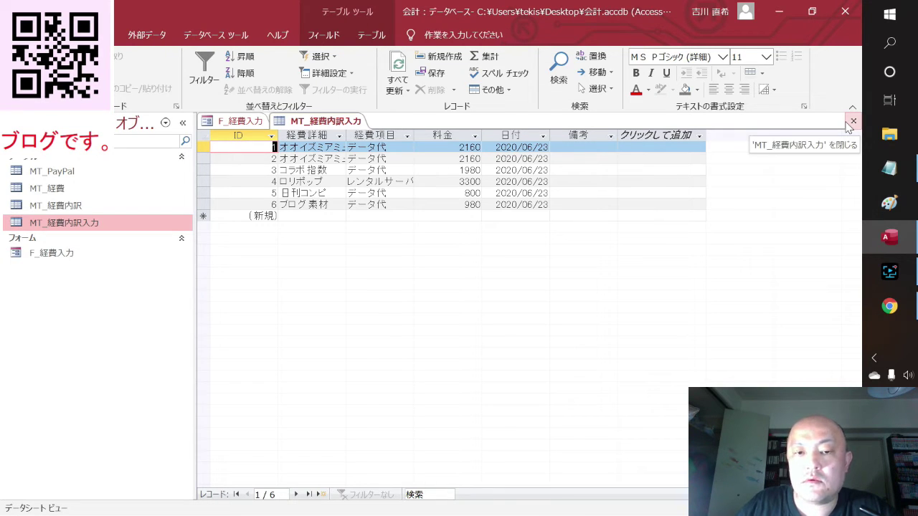
- Close MT_経費内訳入力 and close F_経費入力, keeping its changes
left_click(852, 121)
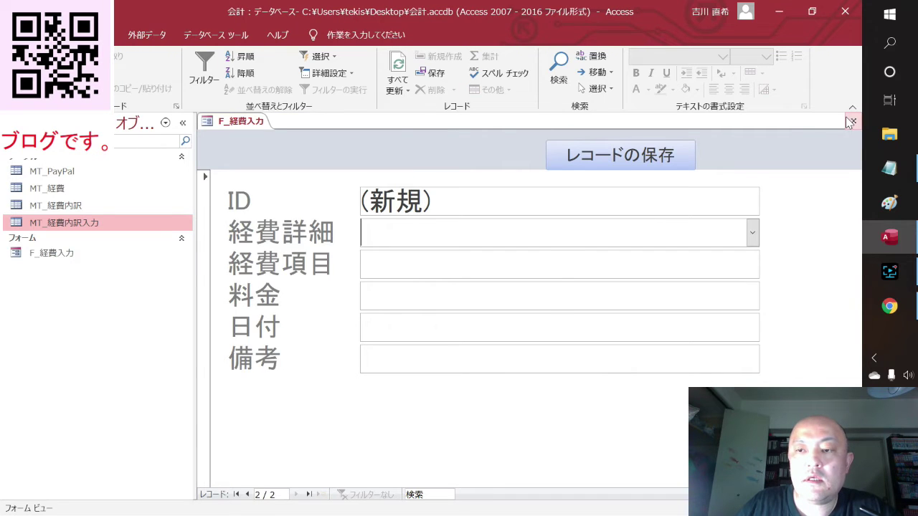
left_click(852, 121)
left_click(360, 306)
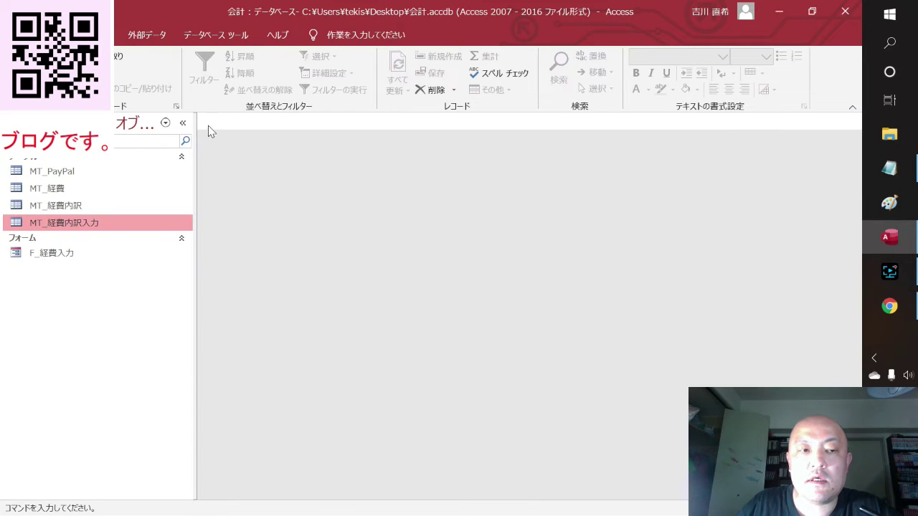
- Build a design-view query on MT_経費内訳入力 with all fields from ID to 備考, then run it
left_click(147, 34)
left_click(95, 34)
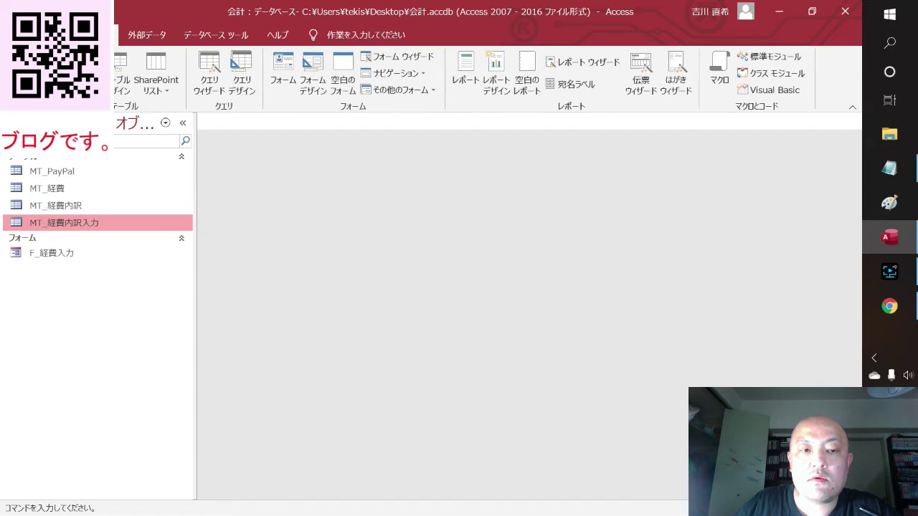
left_click(242, 99)
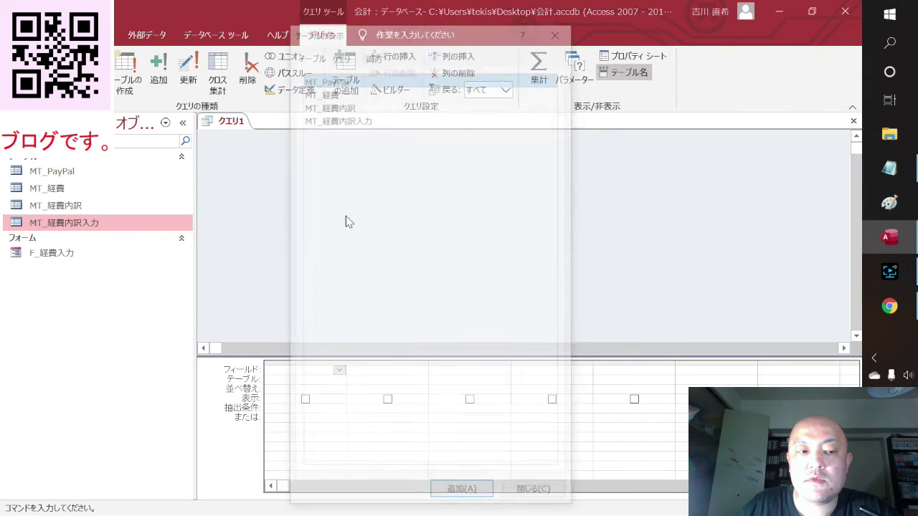
double_click(336, 116)
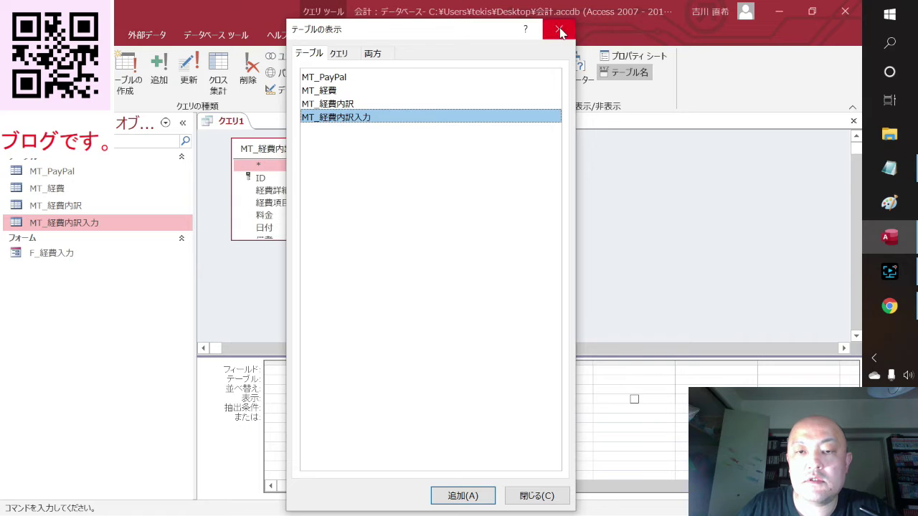
left_click(559, 29)
left_click(265, 178)
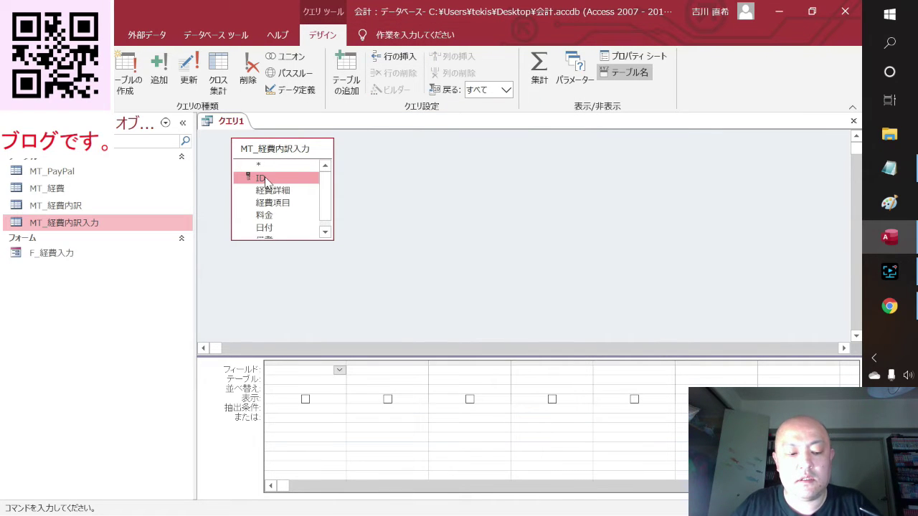
left_click(325, 232)
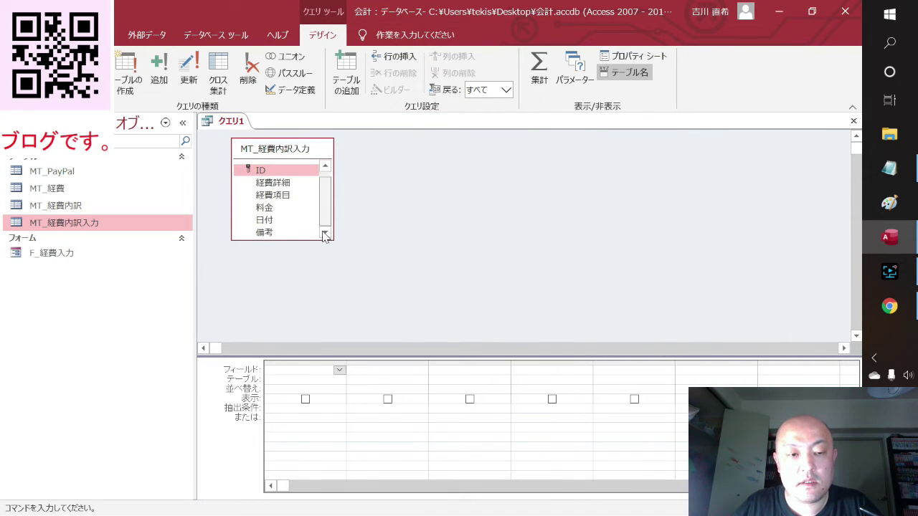
left_click(287, 231, "shift")
left_click_drag(286, 176, 287, 380)
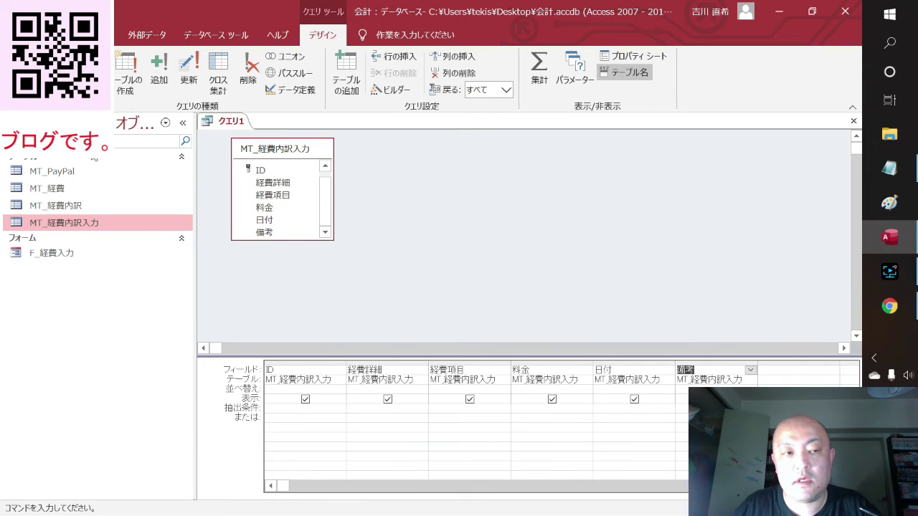
left_click(68, 71)
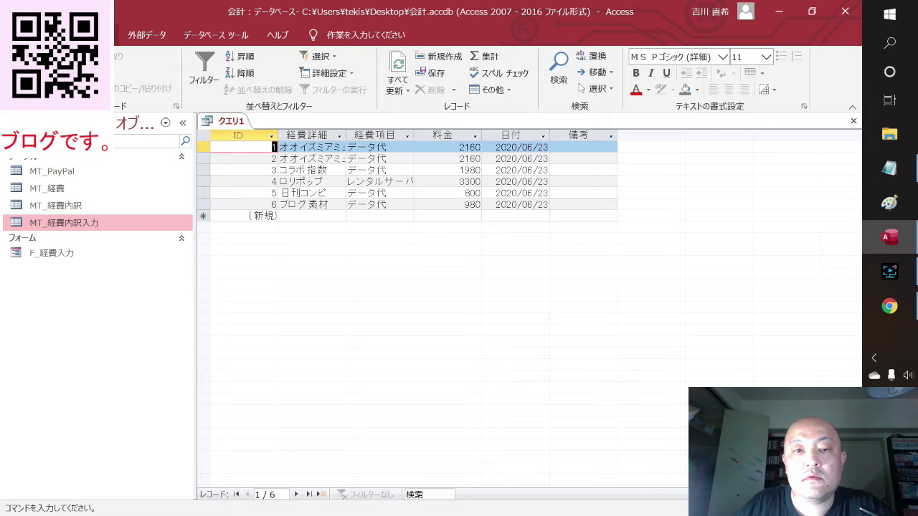
- Add a Totals row to the query and set 料金 to 合計, giving 11380
scroll(152, 36, "down", 1)
scroll(152, 35, "down", 1)
scroll(152, 36, "down", 1)
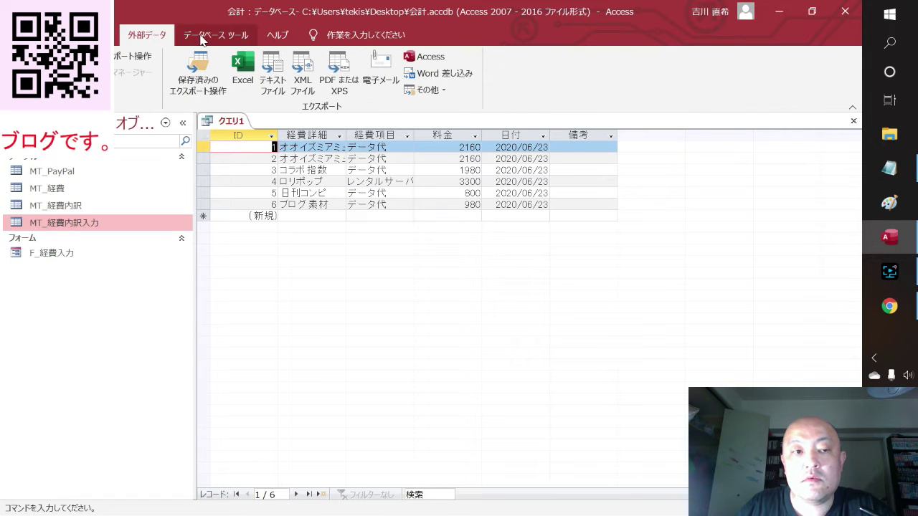
left_click(65, 35)
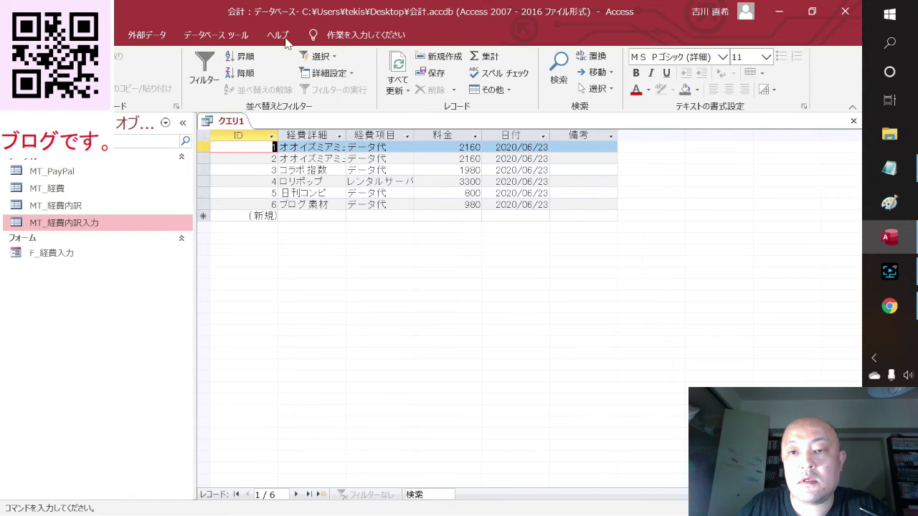
left_click(494, 57)
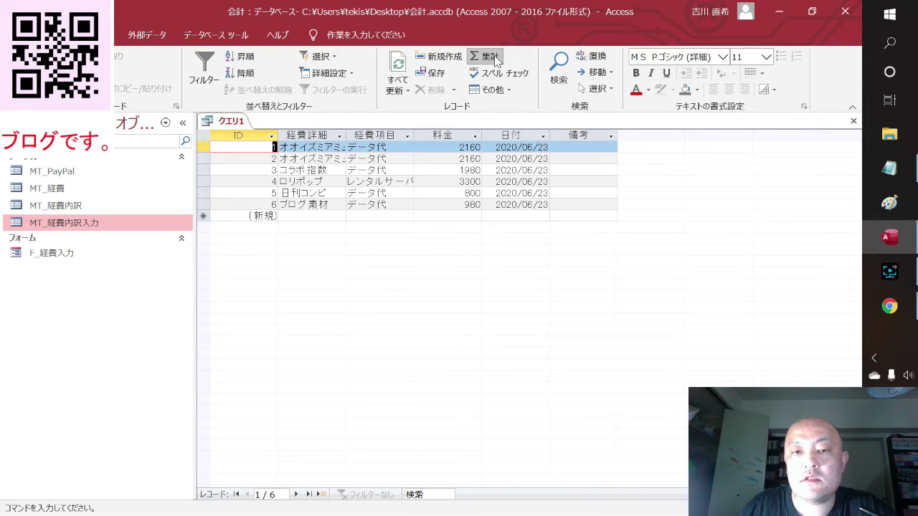
left_click(482, 223)
key("Left")
left_click(421, 227)
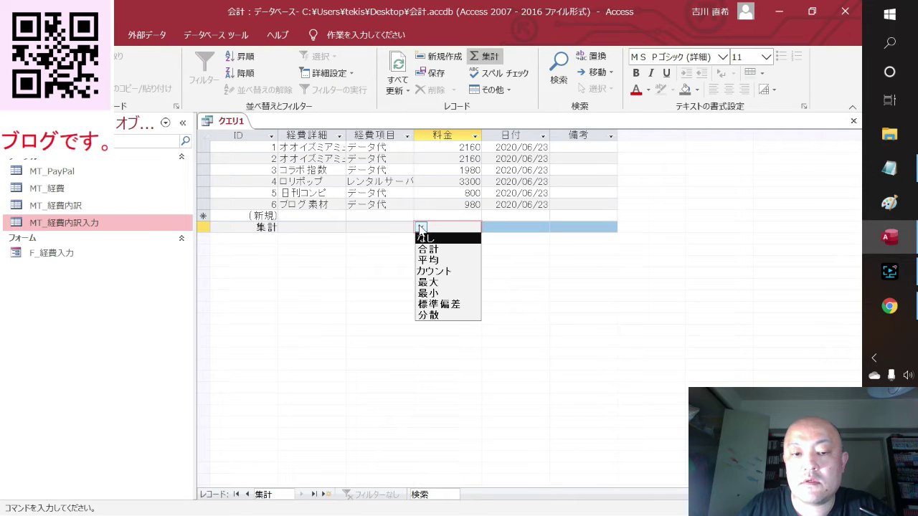
left_click(431, 248)
left_click(441, 218)
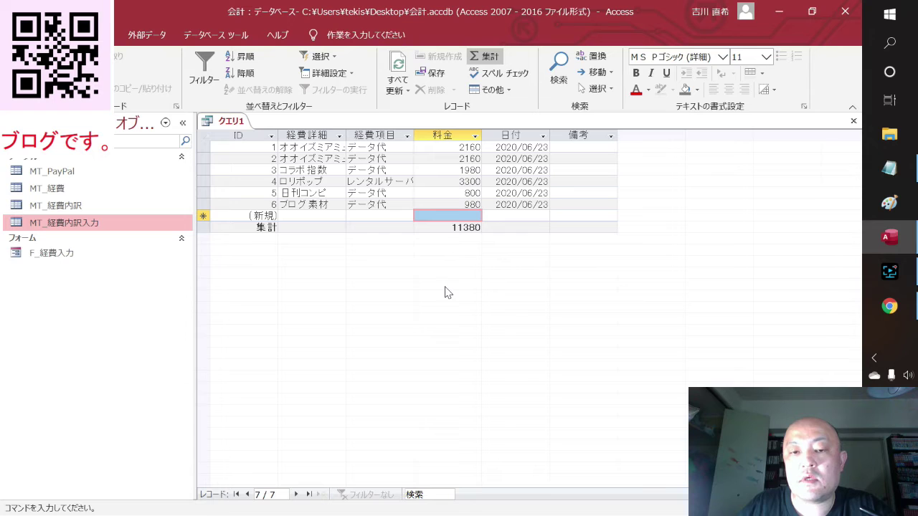
- Check the total options for 日付, 経費項目 and 経費詳細 without choosing any, leaving 料金 selected
left_click(490, 227)
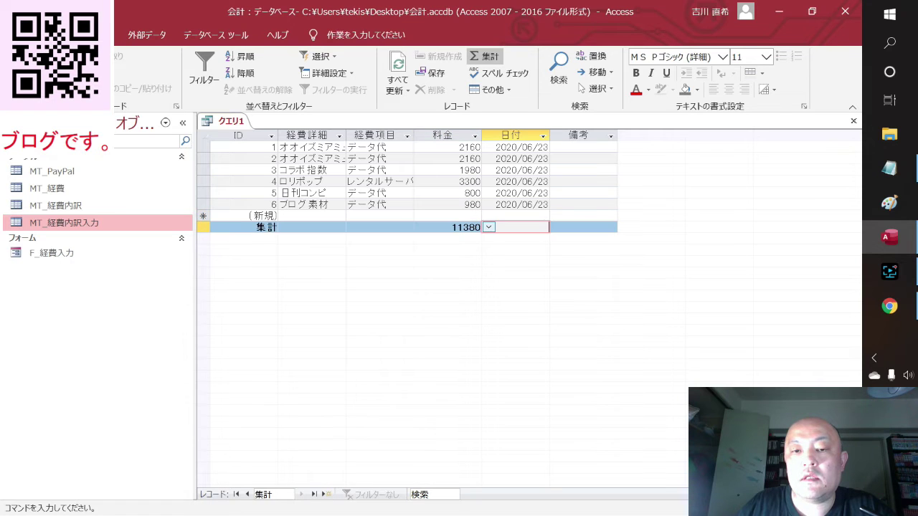
left_click(488, 228)
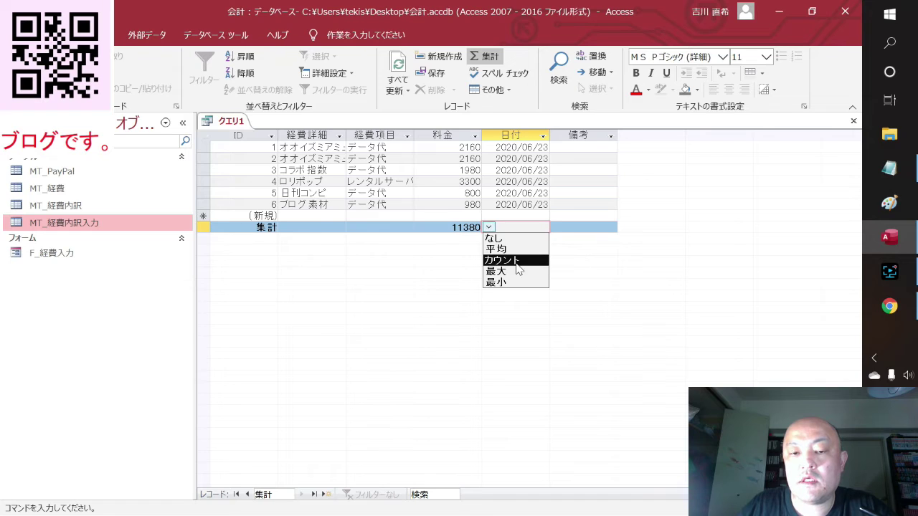
left_click(428, 317)
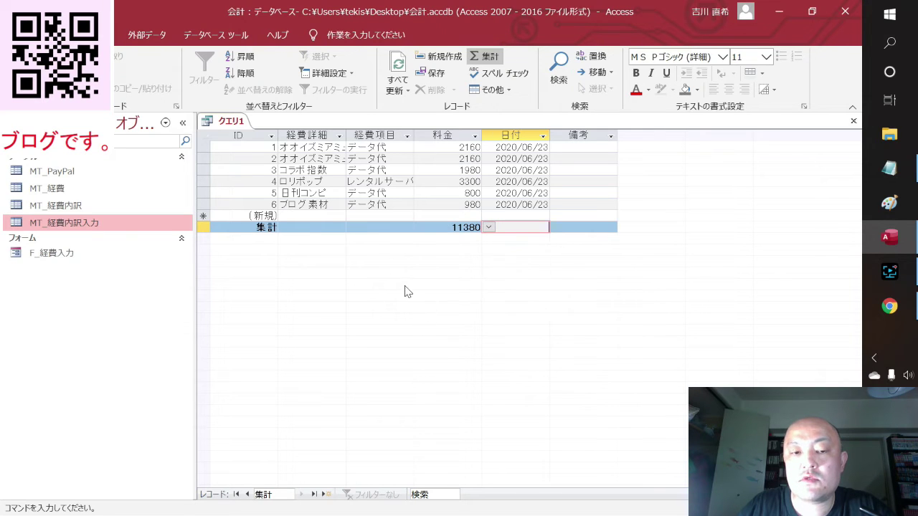
left_click(369, 226)
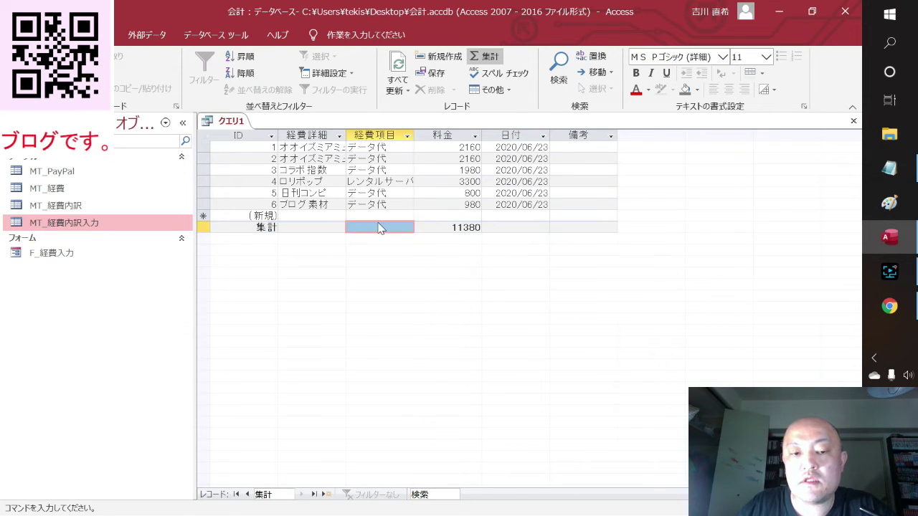
left_click(353, 227)
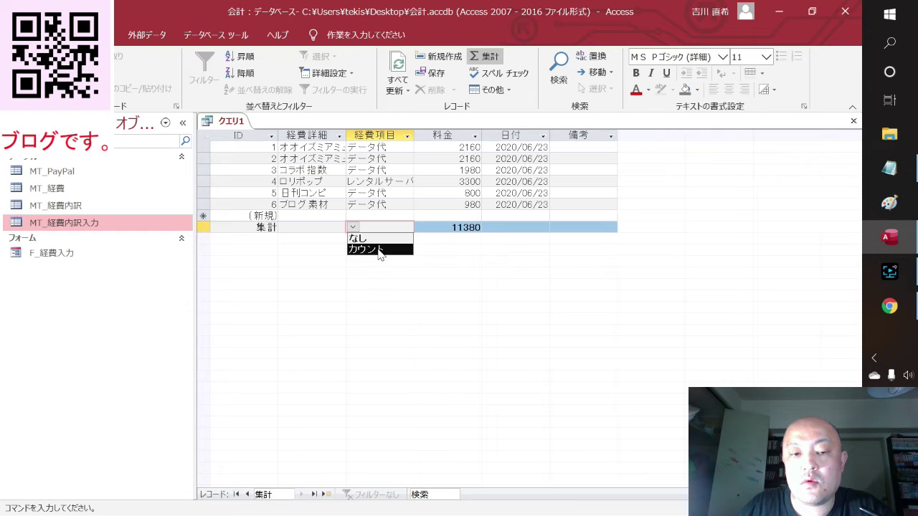
left_click(331, 252)
left_click(317, 227)
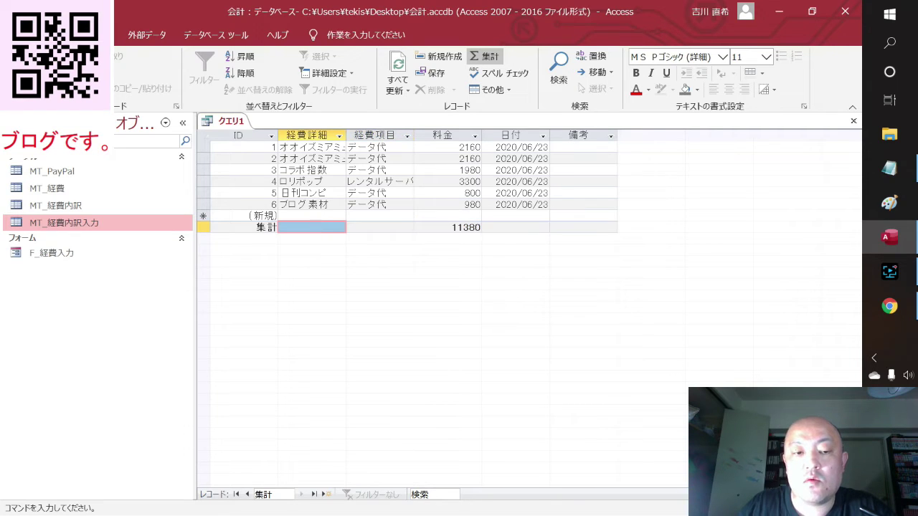
left_click(285, 226)
left_click(493, 310)
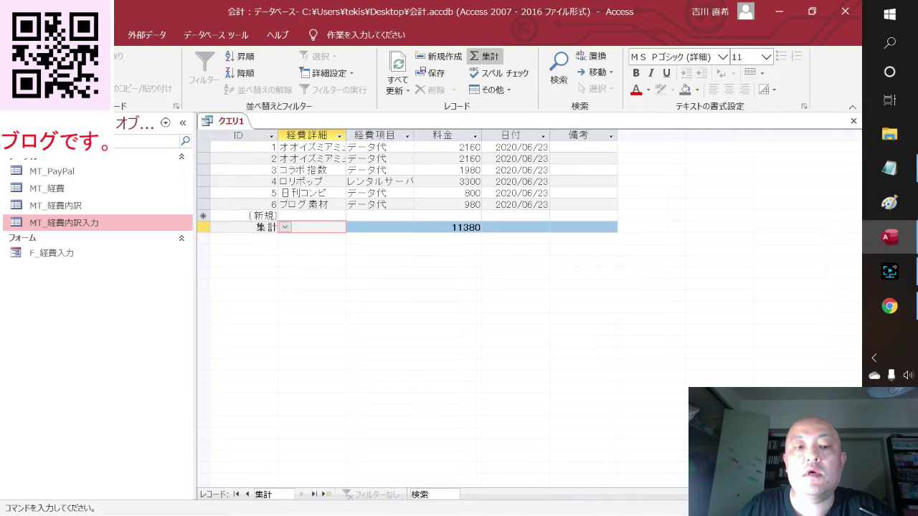
left_click(473, 204)
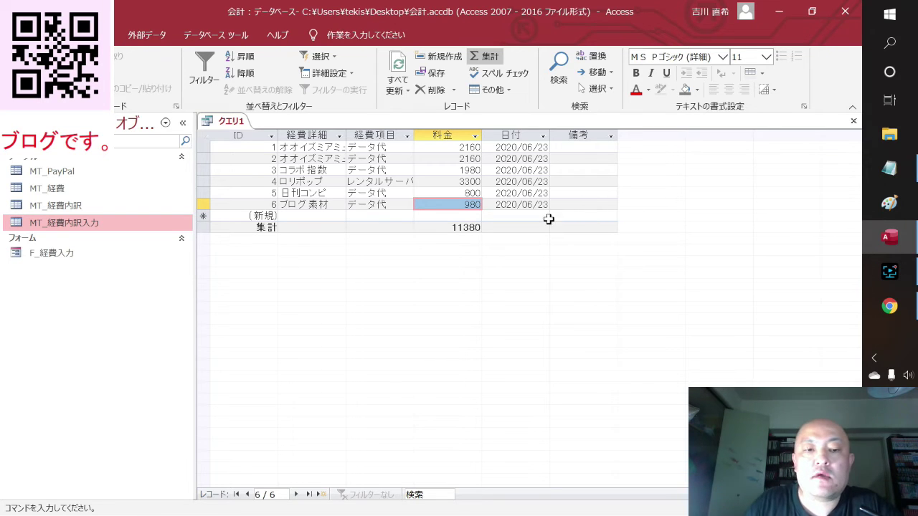
- Save クエリ1 under the name Q_経費, converting 'keihi' to kanji
right_click(229, 120)
left_click(264, 129)
key("BackSpace")
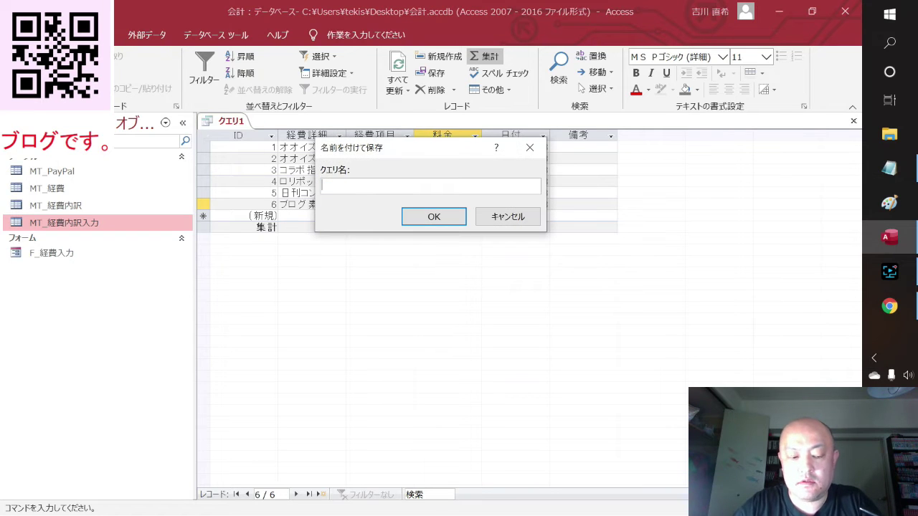
type("Q")
key("Escape")
type("Q")
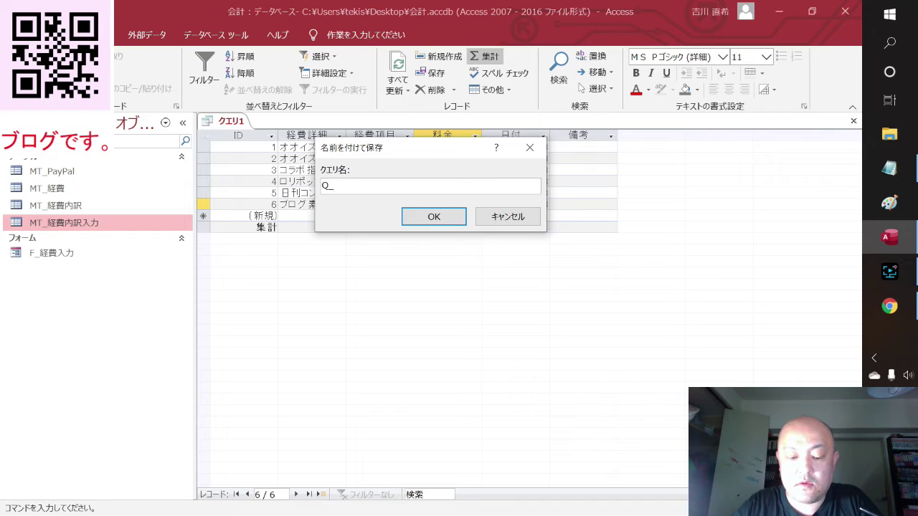
type("k")
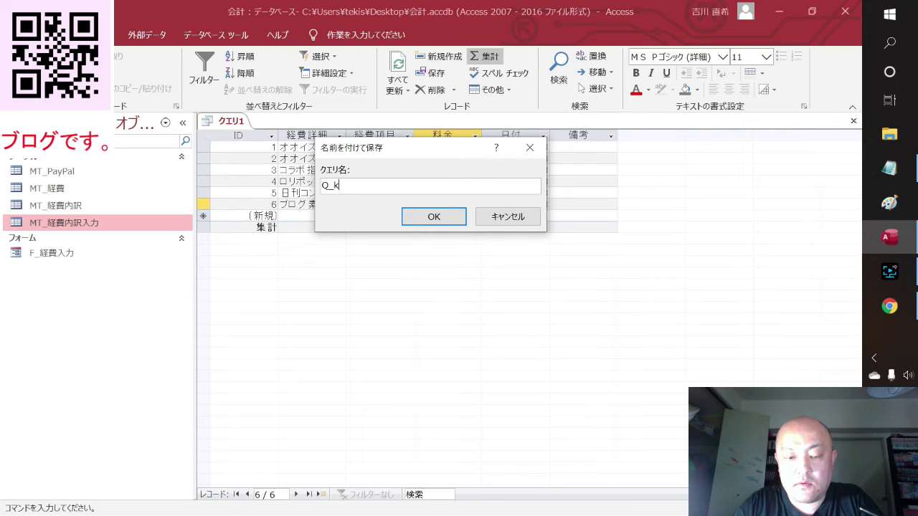
type("keihi")
key("space")
key("Return")
key("Return")
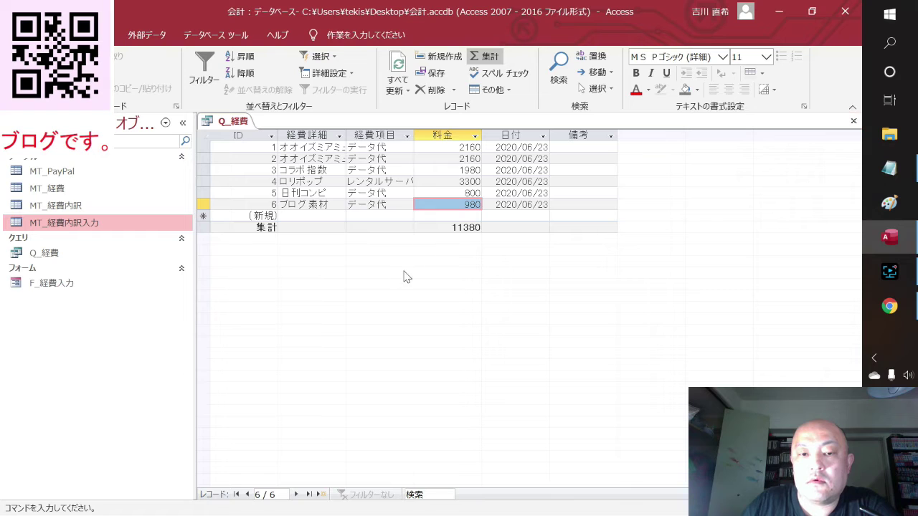
left_click(466, 228)
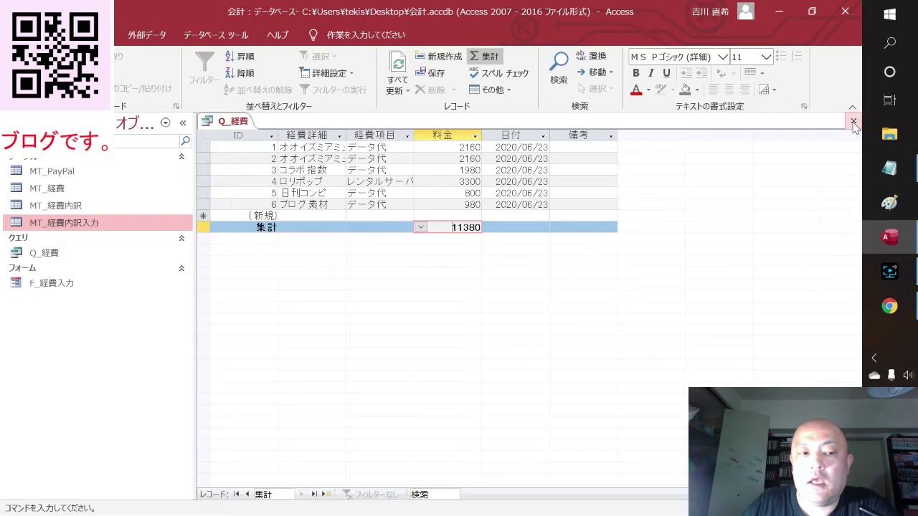
- Close Q_経費, open the F_経費入力 form and drop down its 経費詳細 list
left_click(853, 121)
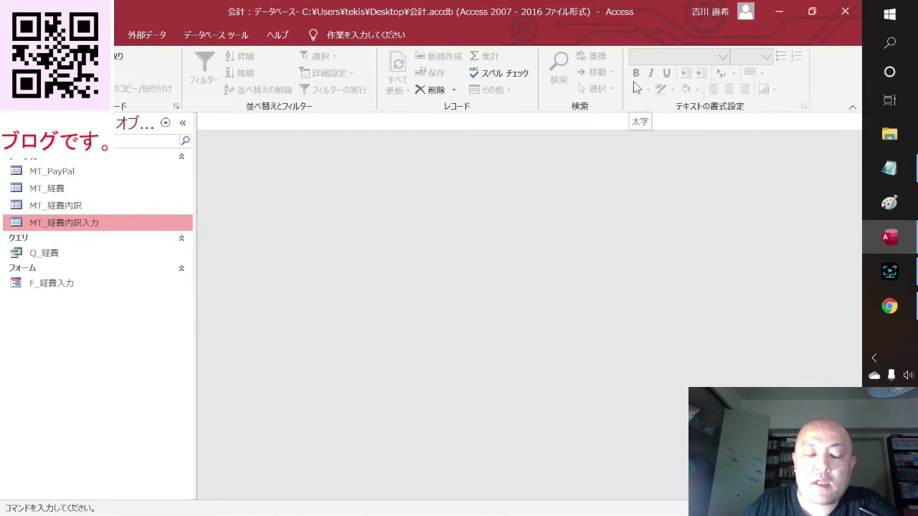
double_click(102, 287)
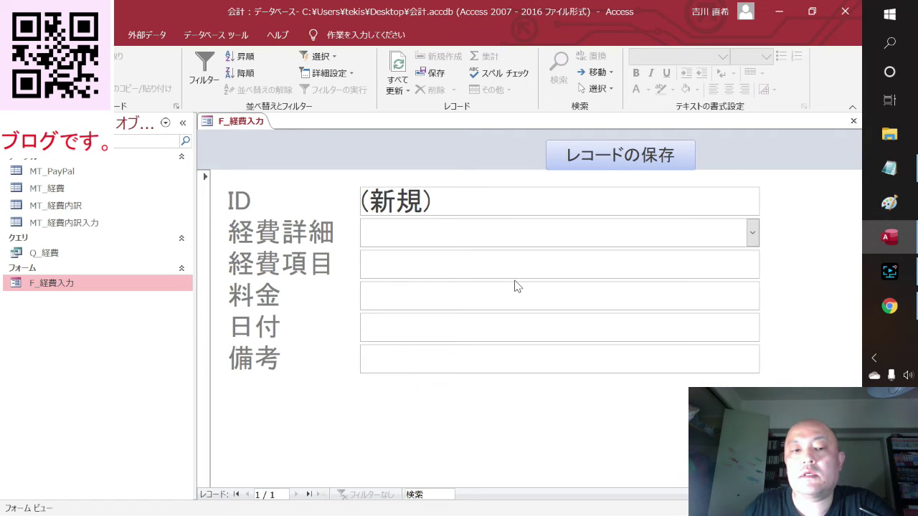
left_click(752, 235)
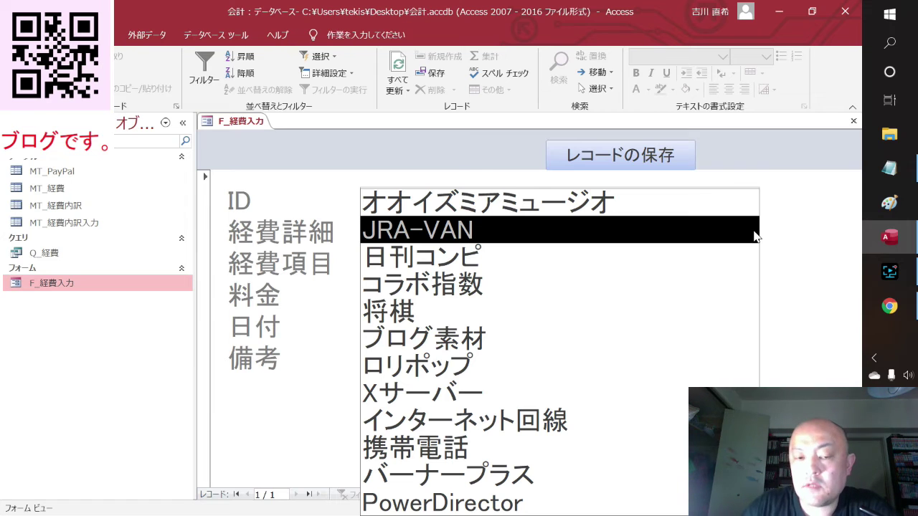
- Scroll through the 経費詳細 choices, then close the list without selecting an entry
left_click(588, 313)
left_click_drag(592, 313, 466, 208)
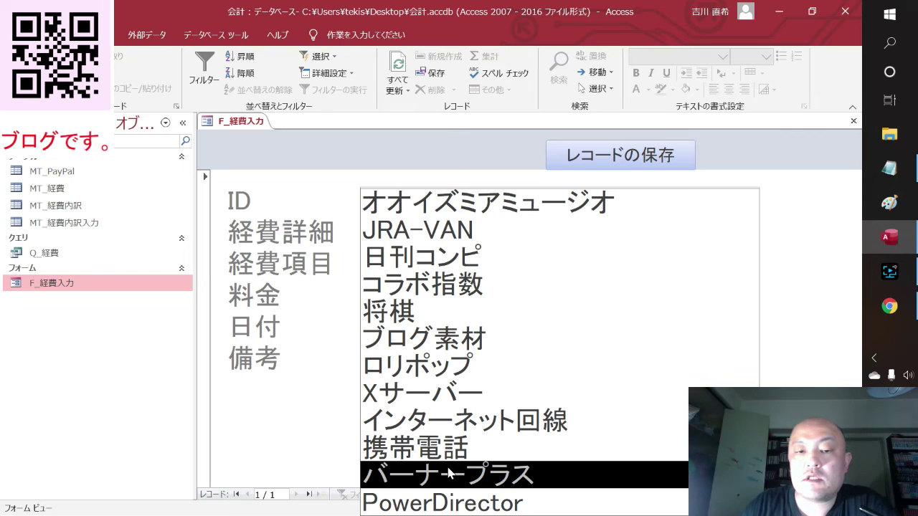
left_click(830, 250)
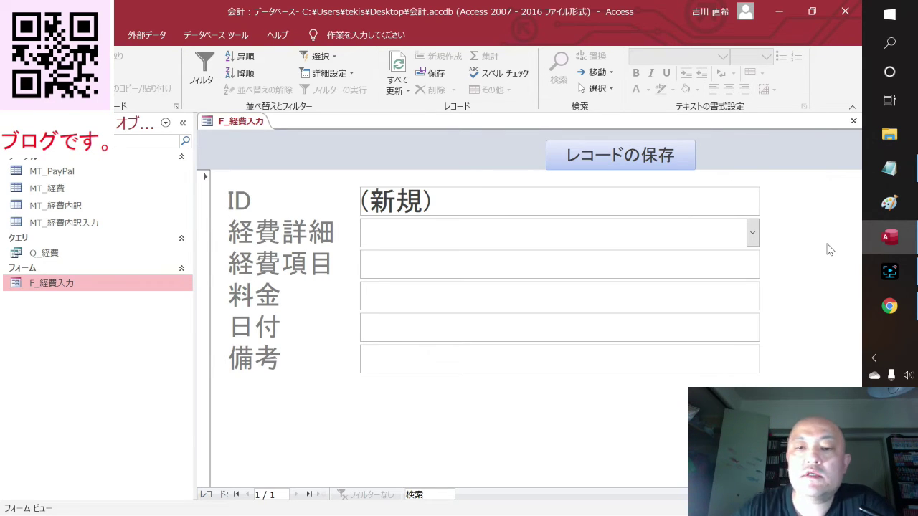
right_click(803, 237)
left_click(759, 260)
double_click(621, 158)
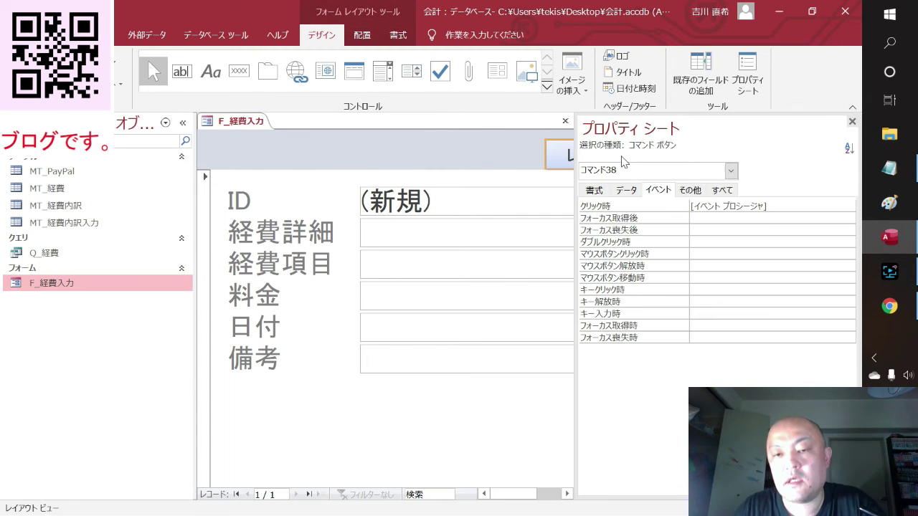
left_click(771, 205)
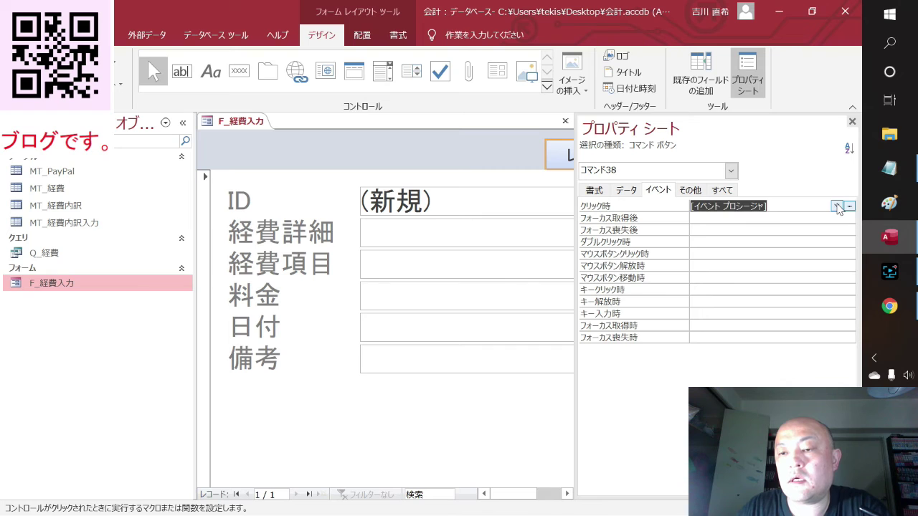
left_click(849, 206)
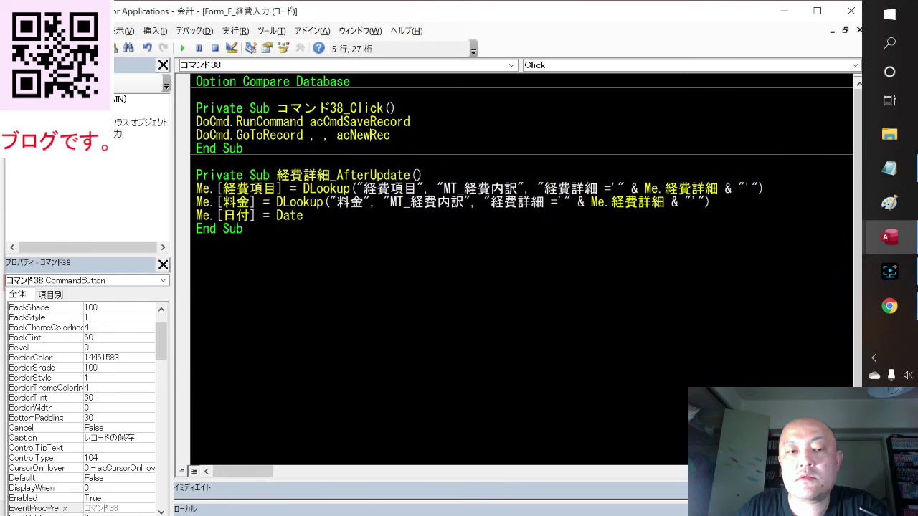
left_click(247, 202)
left_click(303, 215)
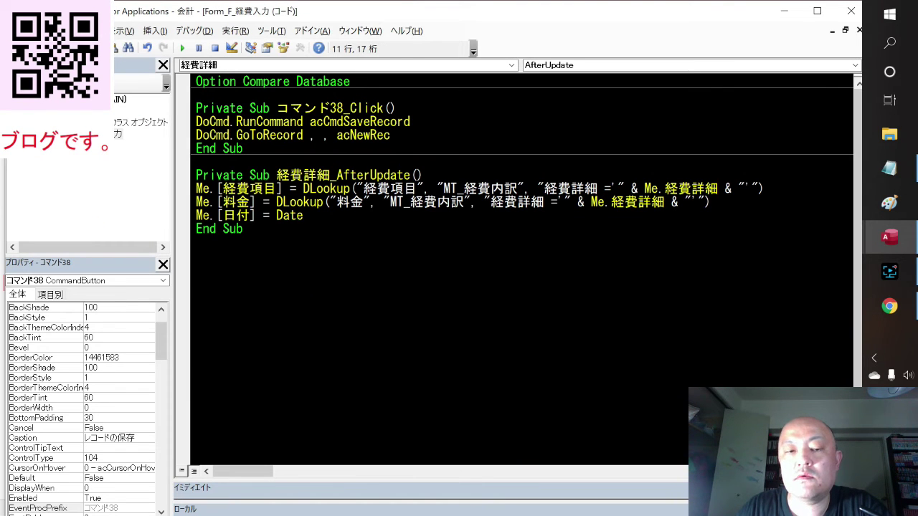
left_click(196, 242)
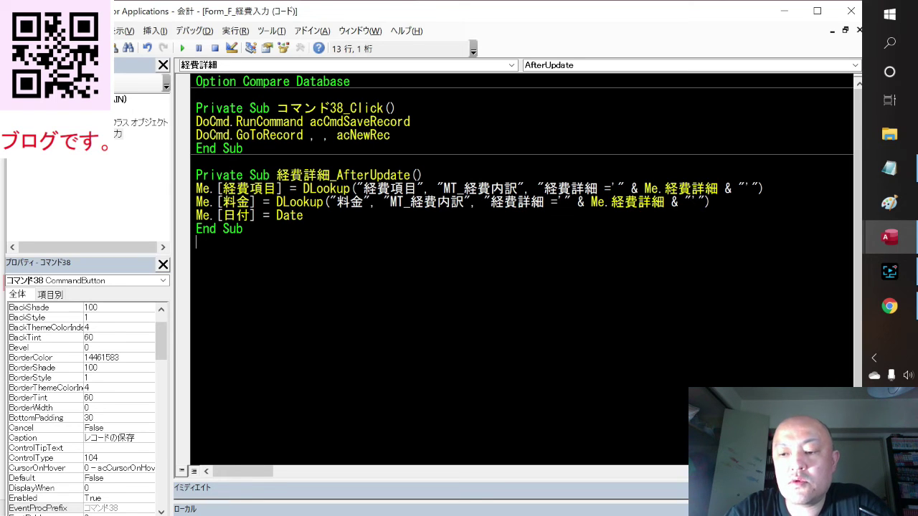
left_click(850, 11)
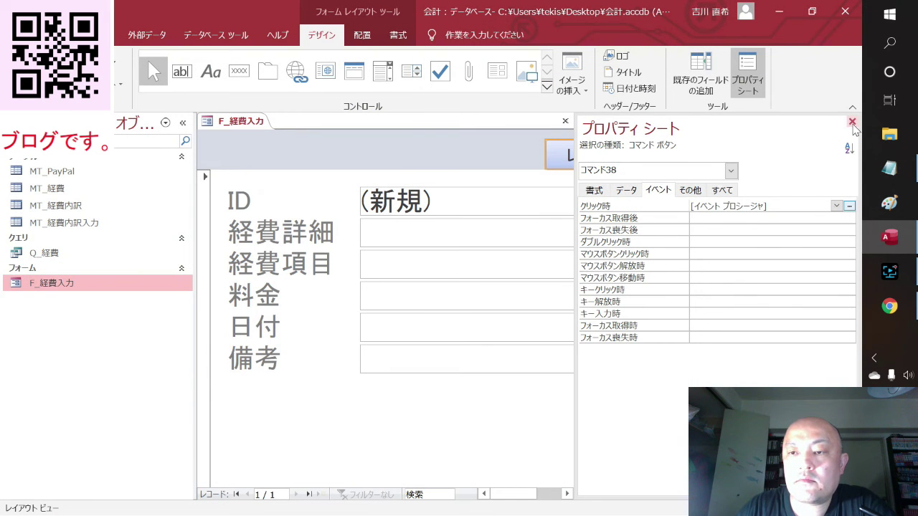
left_click(852, 121)
right_click(800, 161)
left_click(778, 162)
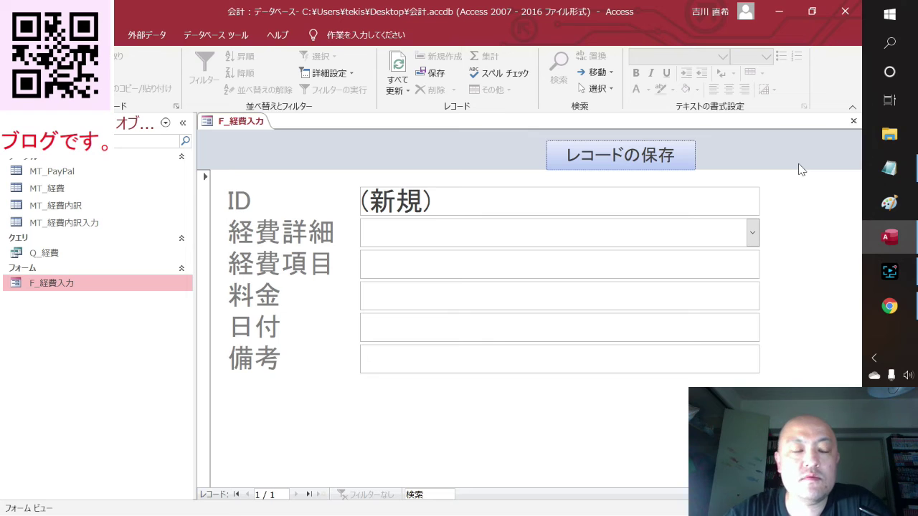
left_click(60, 173)
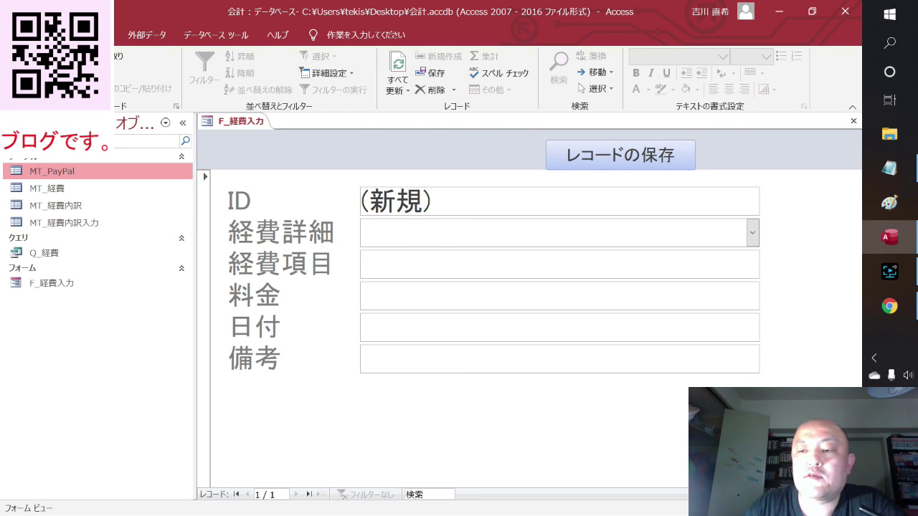
- Put the cursor in the empty 経費詳細 field of the new F_経費入力 record
left_click(823, 236)
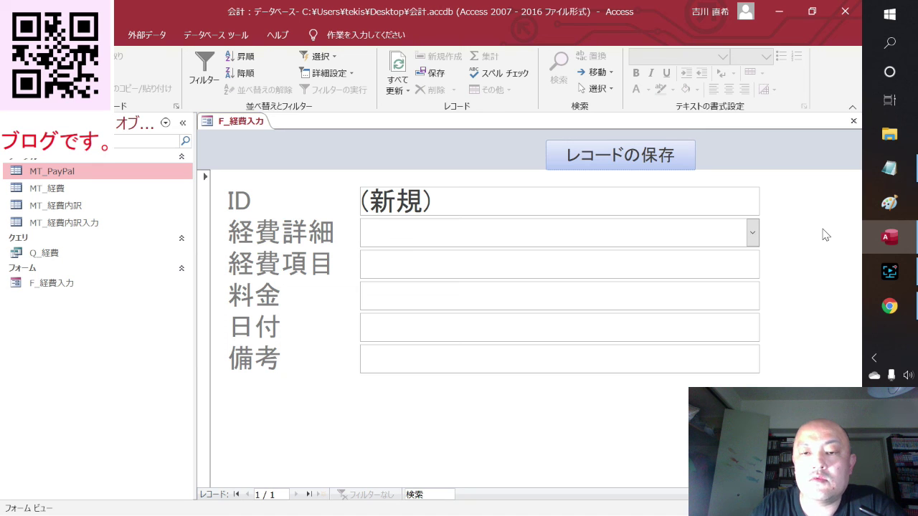
- Close the untitled Notepad code notes choosing 保存しない, then show the desktop
left_click(879, 167)
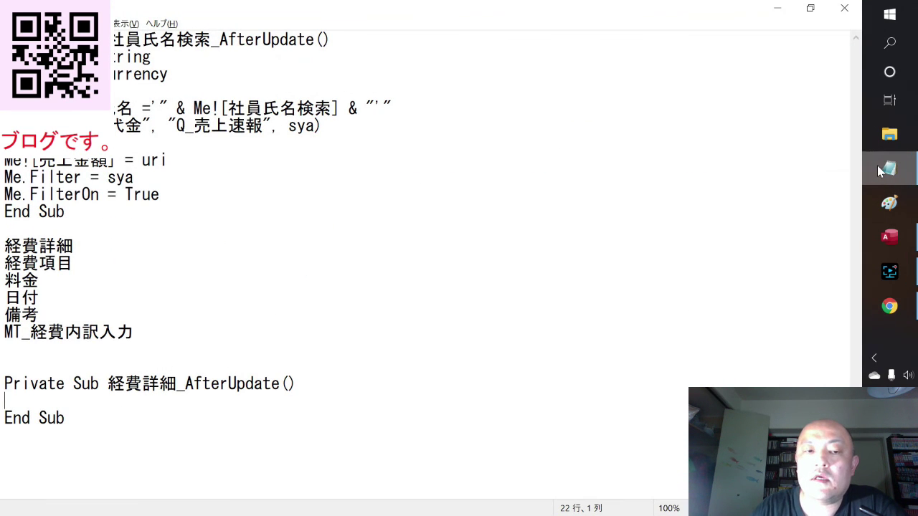
left_click(842, 9)
left_click(367, 267)
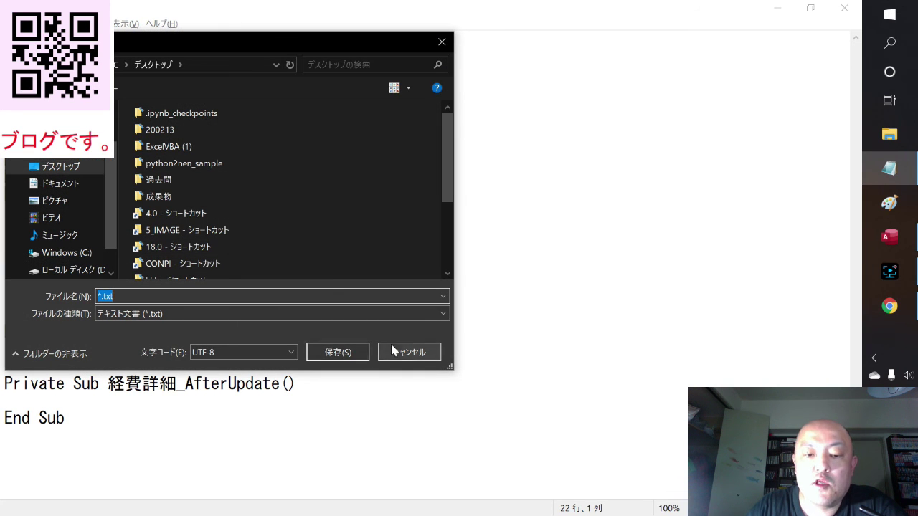
left_click(407, 351)
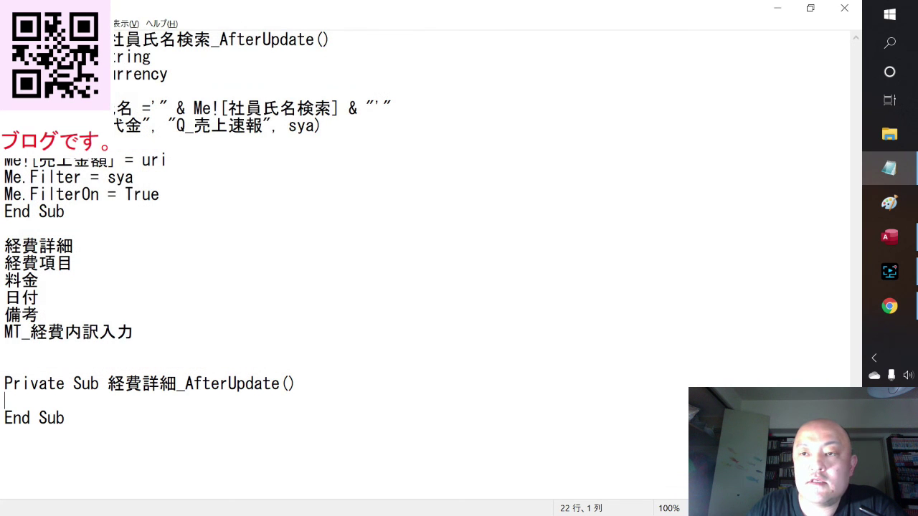
left_click(835, 13)
left_click(438, 267)
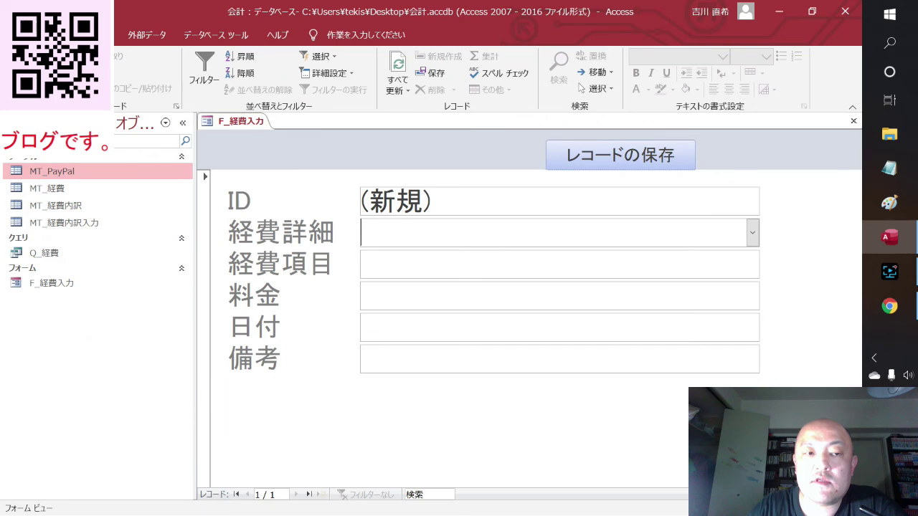
key("super+d")
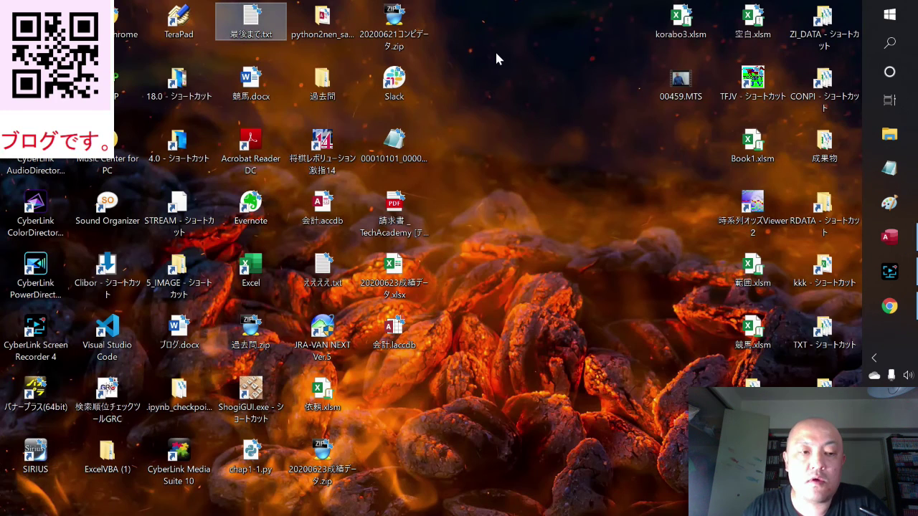
double_click(250, 20)
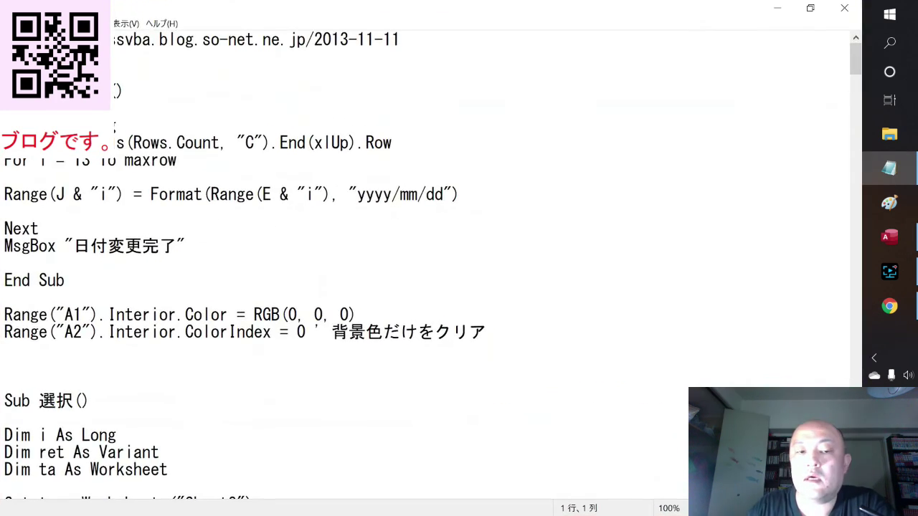
left_click(725, 194)
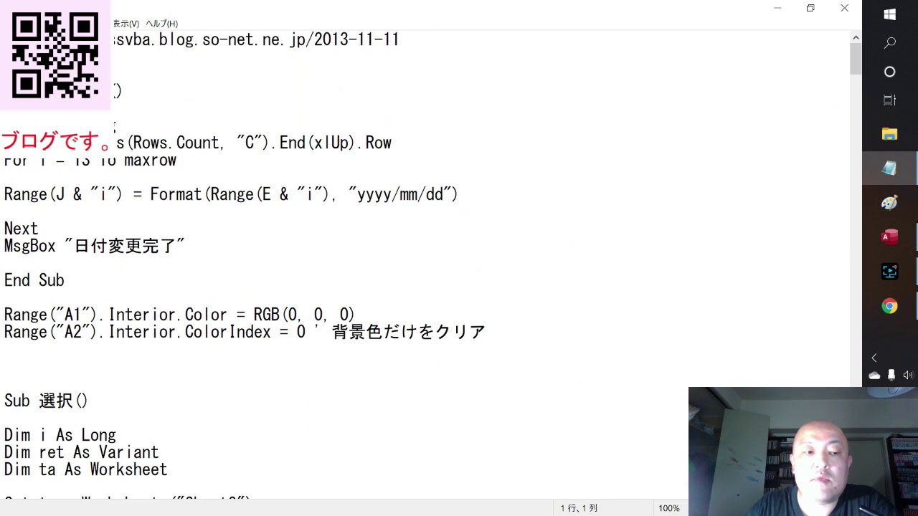
mouse_move(4, 143)
left_mouse_down()
mouse_move(4, 176)
mouse_move(38, 229)
mouse_move(109, 246)
left_mouse_up()
left_click(159, 195)
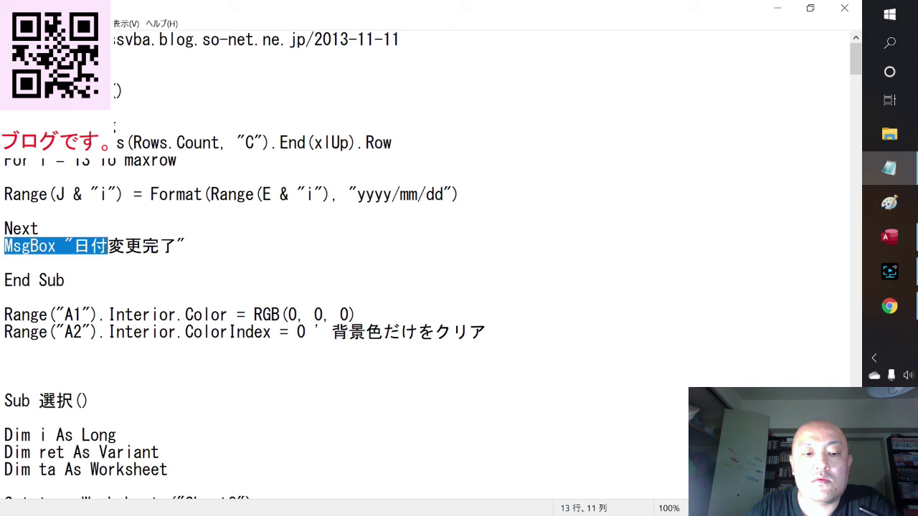
left_click(4, 263)
scroll(431, 287, "down", 3)
scroll(430, 287, "down", 1)
scroll(430, 287, "down", 3)
scroll(430, 287, "down", 2)
scroll(431, 287, "up", 2)
left_click_drag(5, 211, 547, 229)
left_click(13, 246)
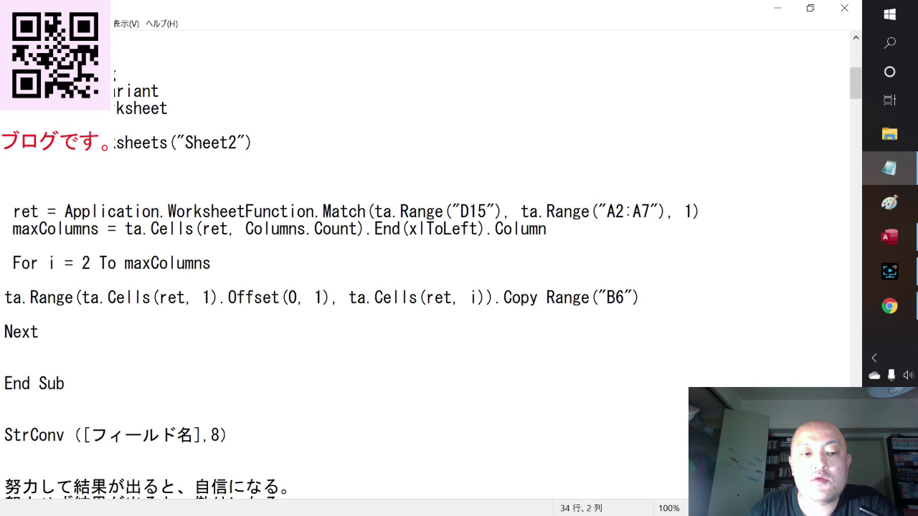
left_click(116, 263)
scroll(117, 263, "down", 3)
scroll(430, 258, "down", 3)
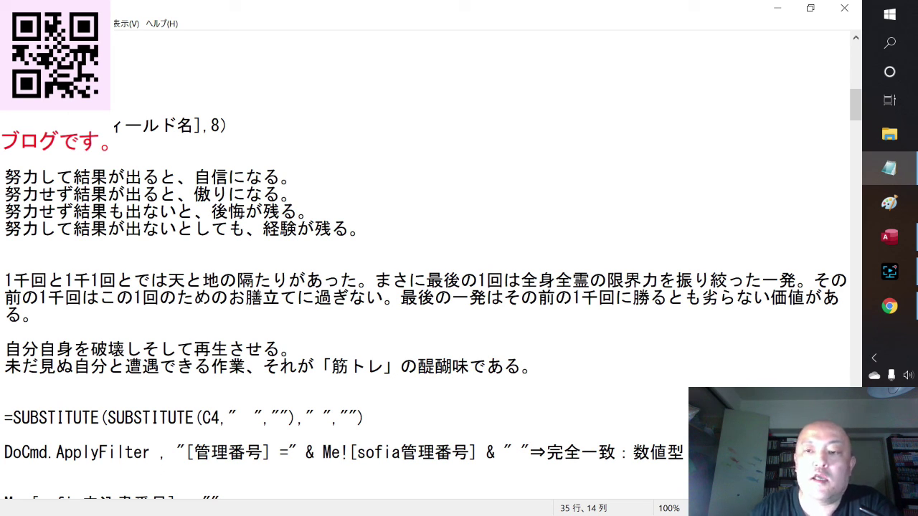
left_click(843, 7)
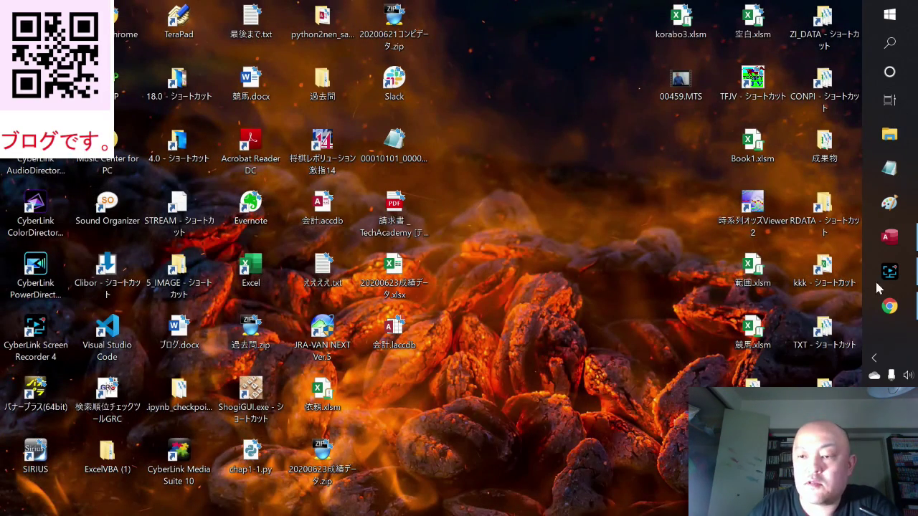
- Restore the CyberLink Screen Recorder window from the taskbar while recording continues
mouse_move(891, 273)
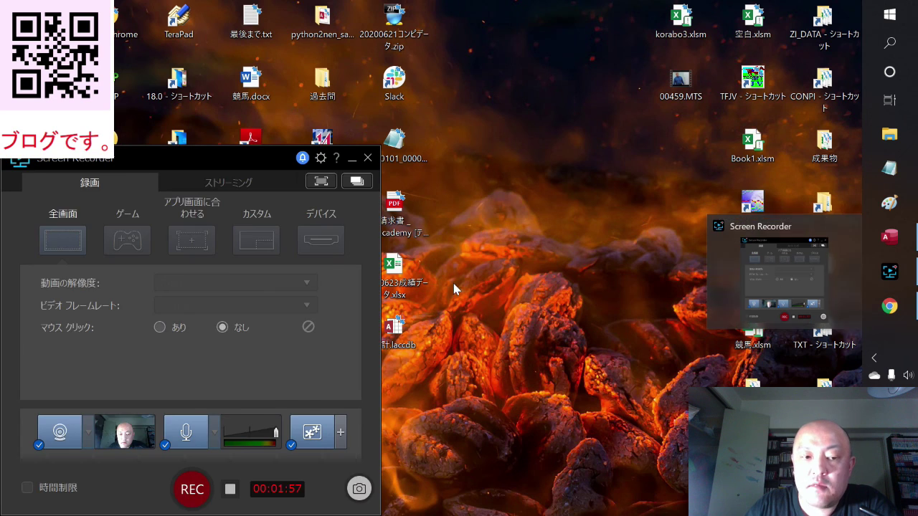
left_click(889, 272)
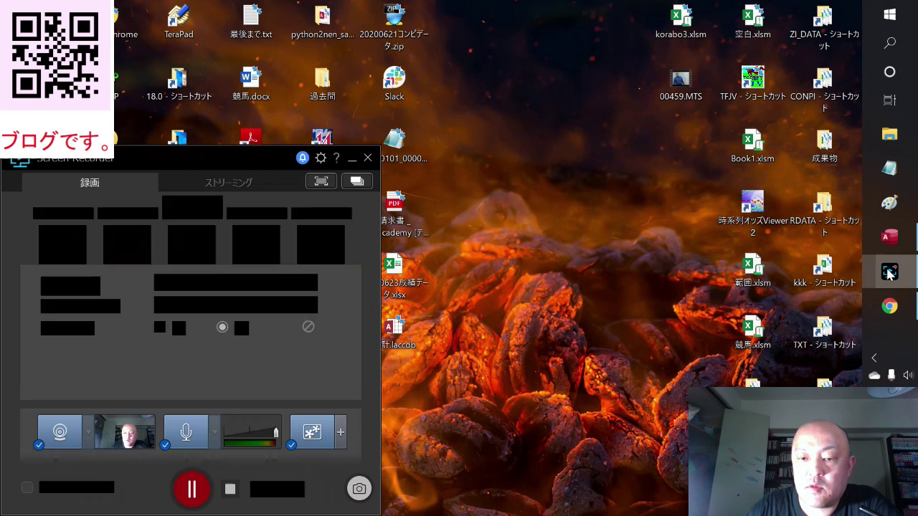